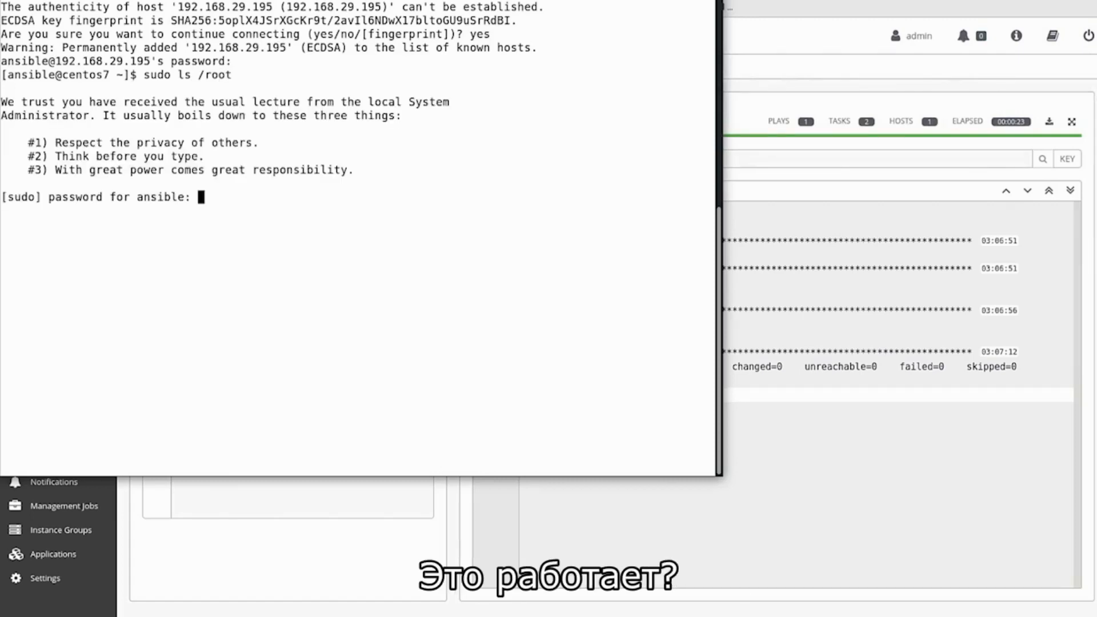
Step: Submit the sudo password so sudo ls /root lists anaconda-ks.cfg on the centos7 machine
key("Return")
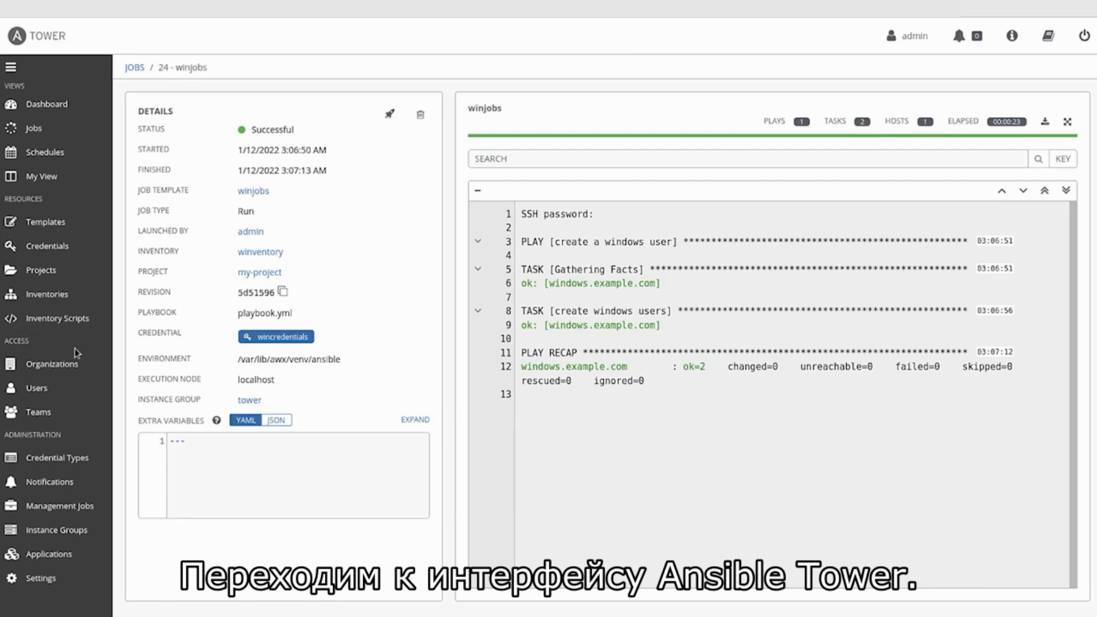
Step: Start a new standard inventory from the Inventories list
left_click(40, 301)
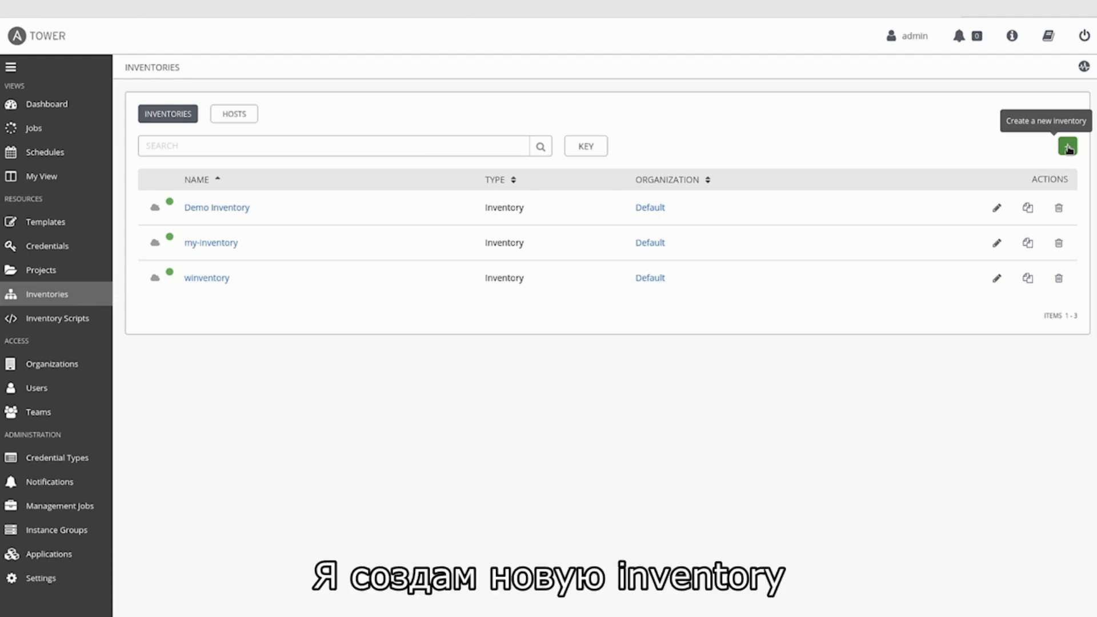
left_click(1067, 147)
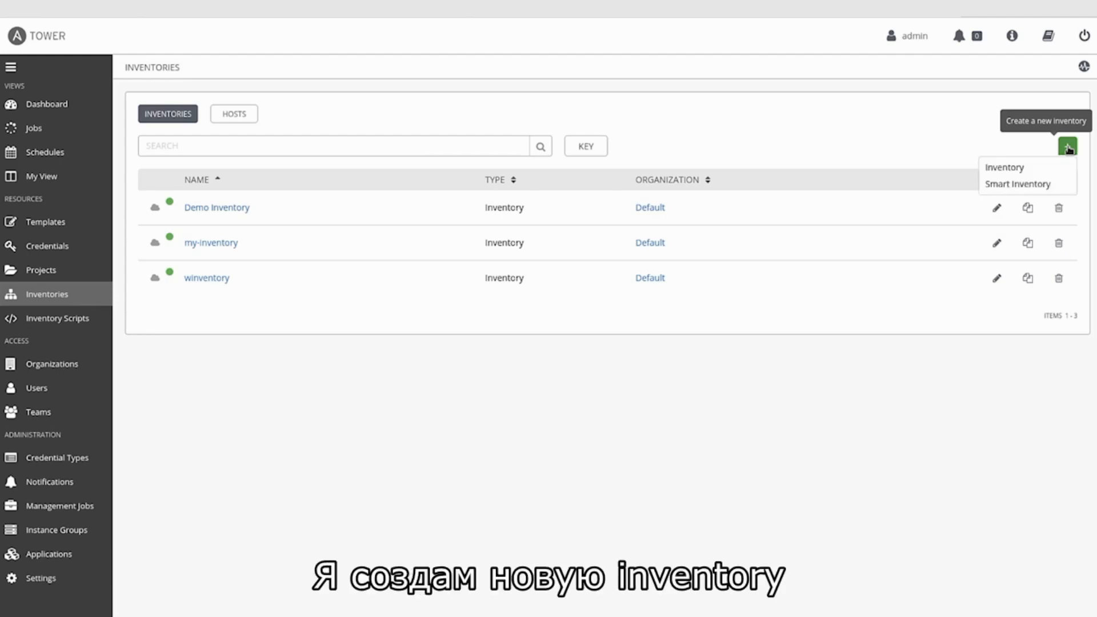
left_click(1003, 168)
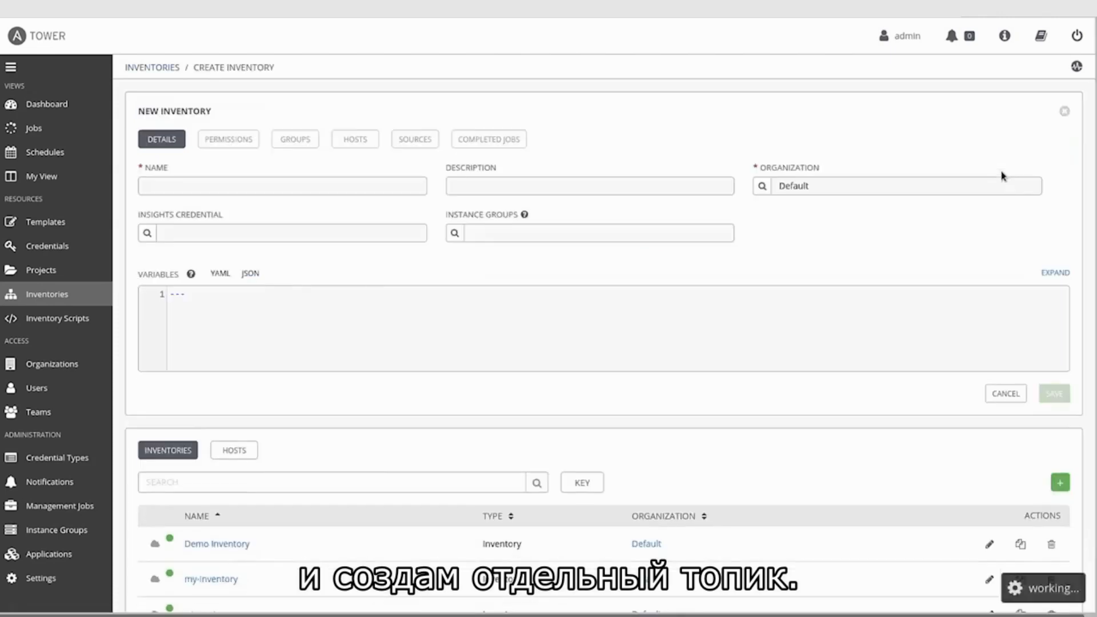
Step: Save inventory centos7 in the Default organization and view its empty Hosts tab
left_click(353, 189)
type("centos7")
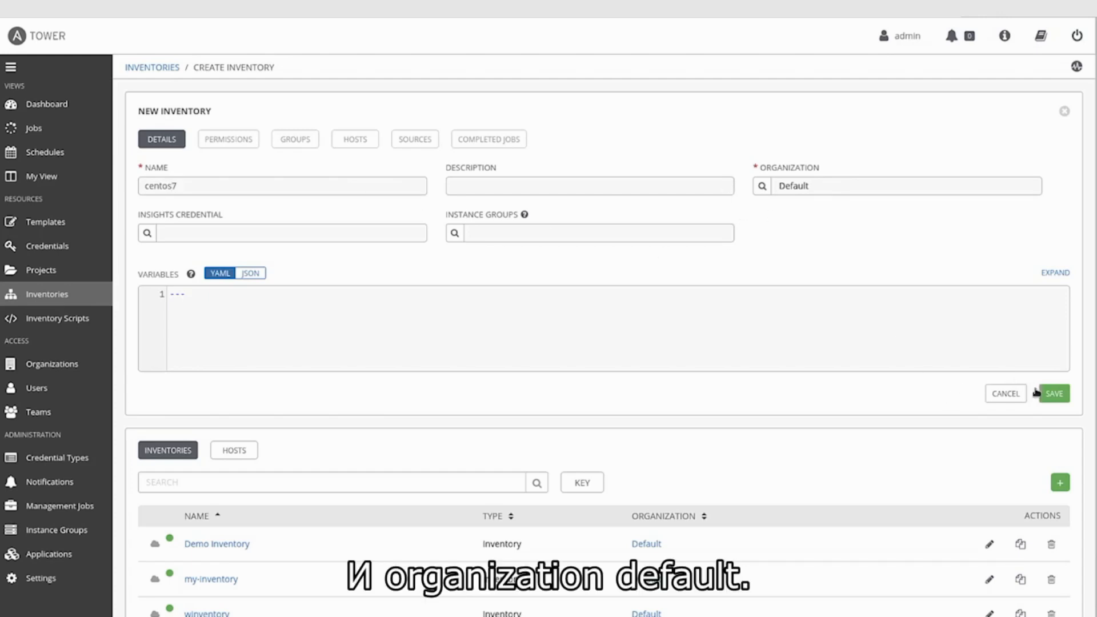
left_click(1051, 394)
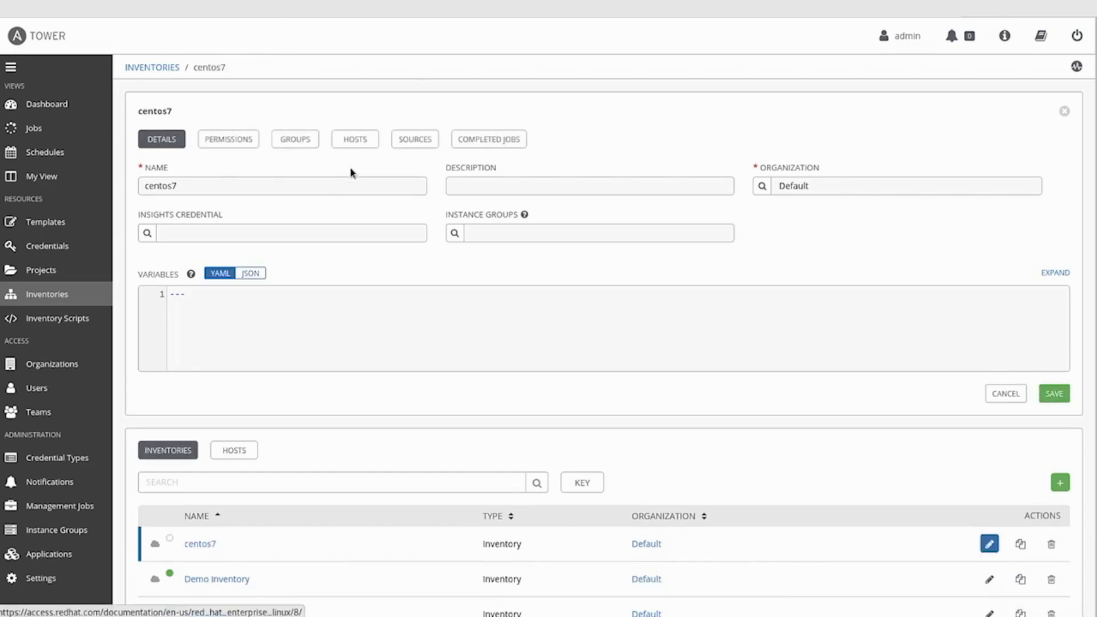
left_click(354, 141)
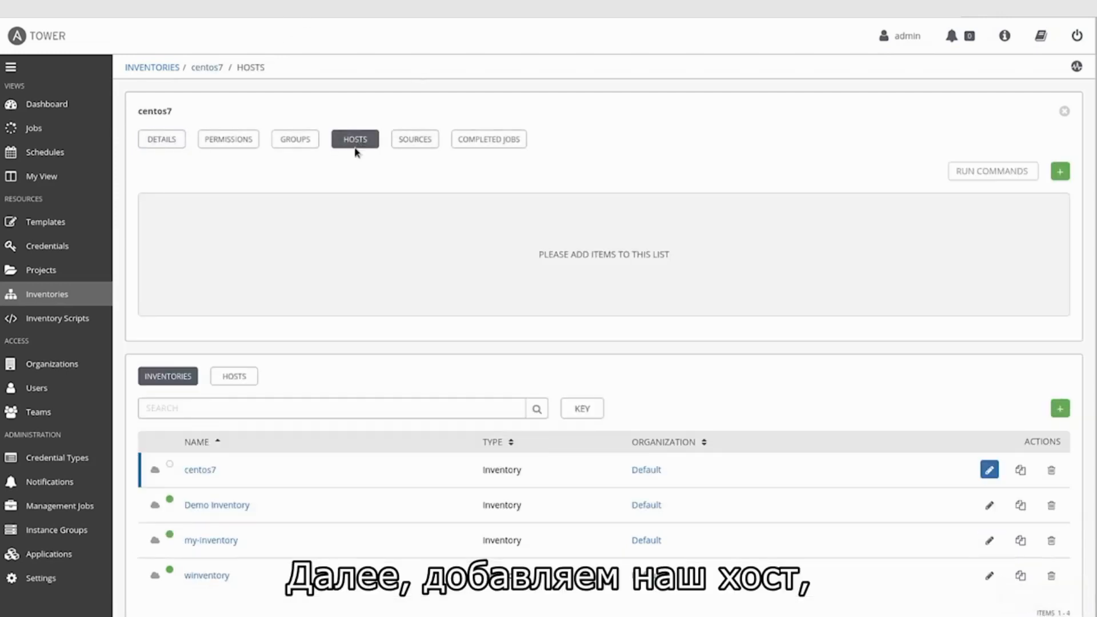
Step: Add centos7.example.com as a host in the centos7 inventory and save it
left_click(1060, 172)
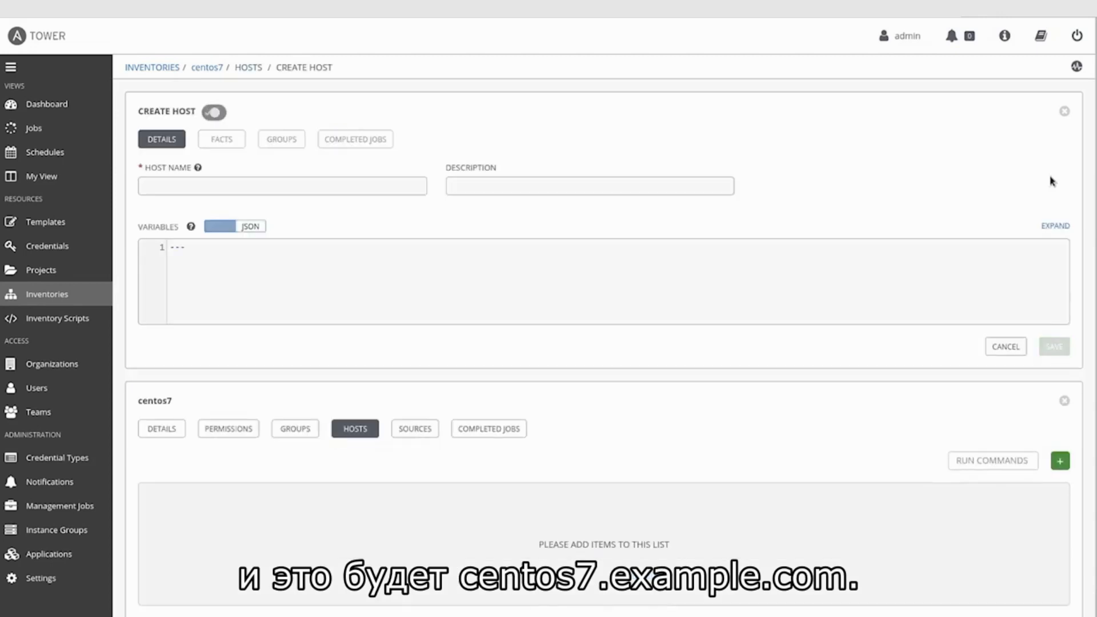
left_click(284, 186)
type("c")
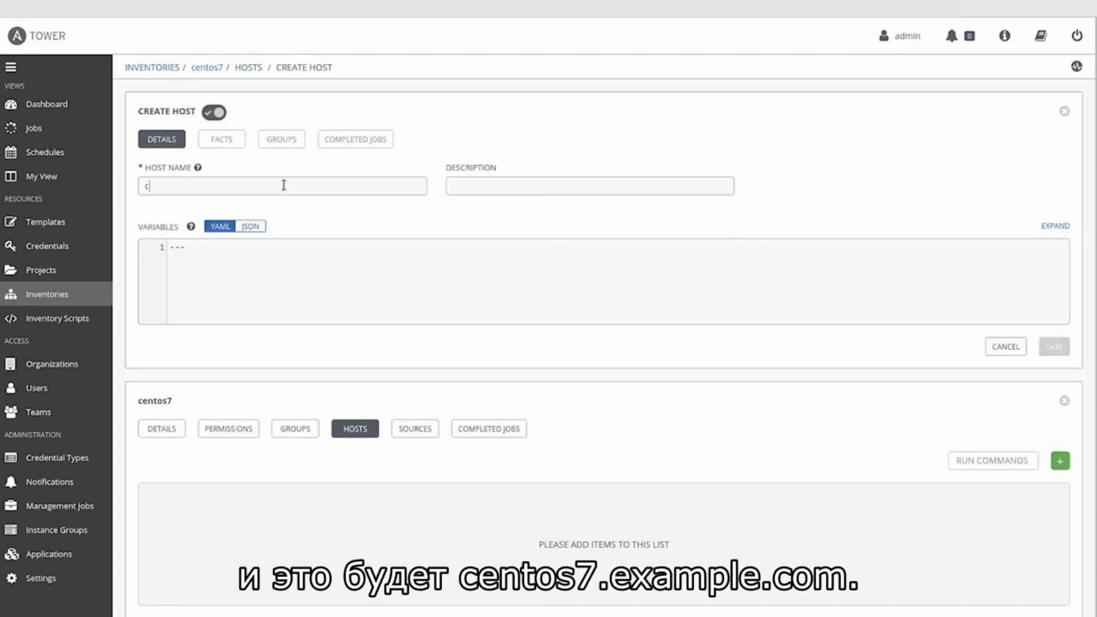
type("entos7.example.com")
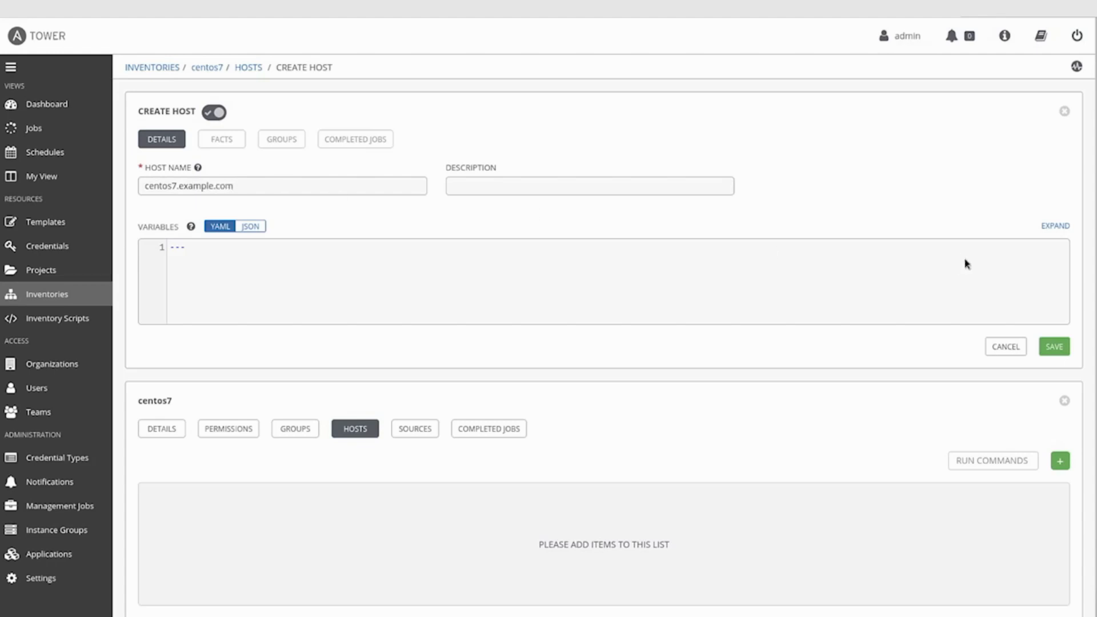
left_click(1055, 347)
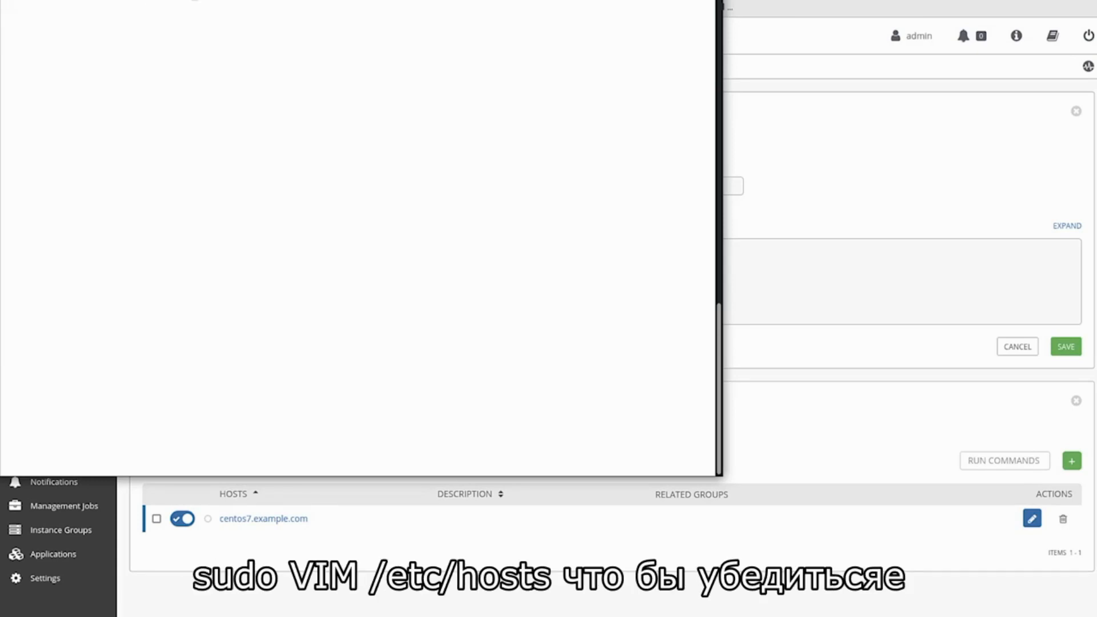
Step: Append '192.168.29.195 centos7.example.com centos7' to /etc/hosts with sudo vim and save
key("Return")
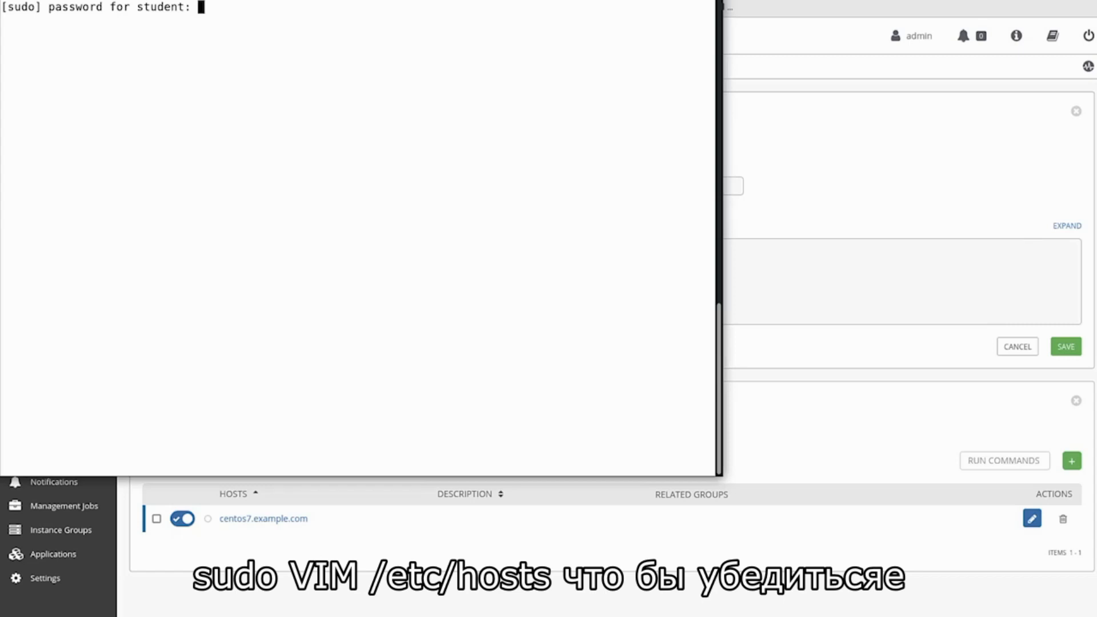
key("Return")
key("Down")
key("Down")
key("Down")
key("Down")
key("Down")
key("Down")
key("Down")
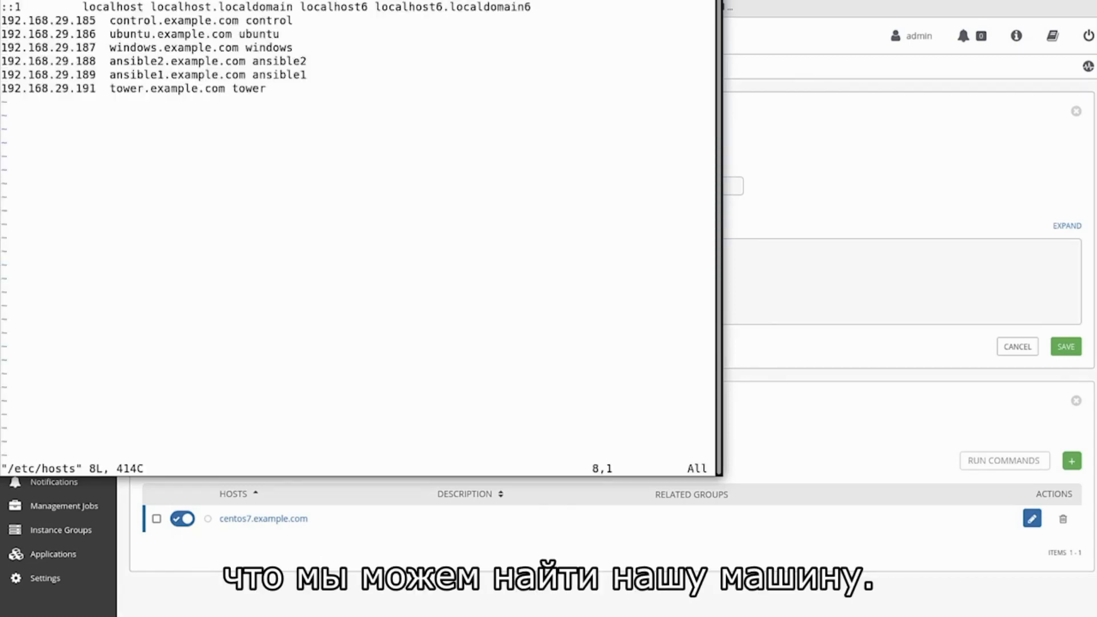
type("o192.168.29.195")
key("Tab")
type("a")
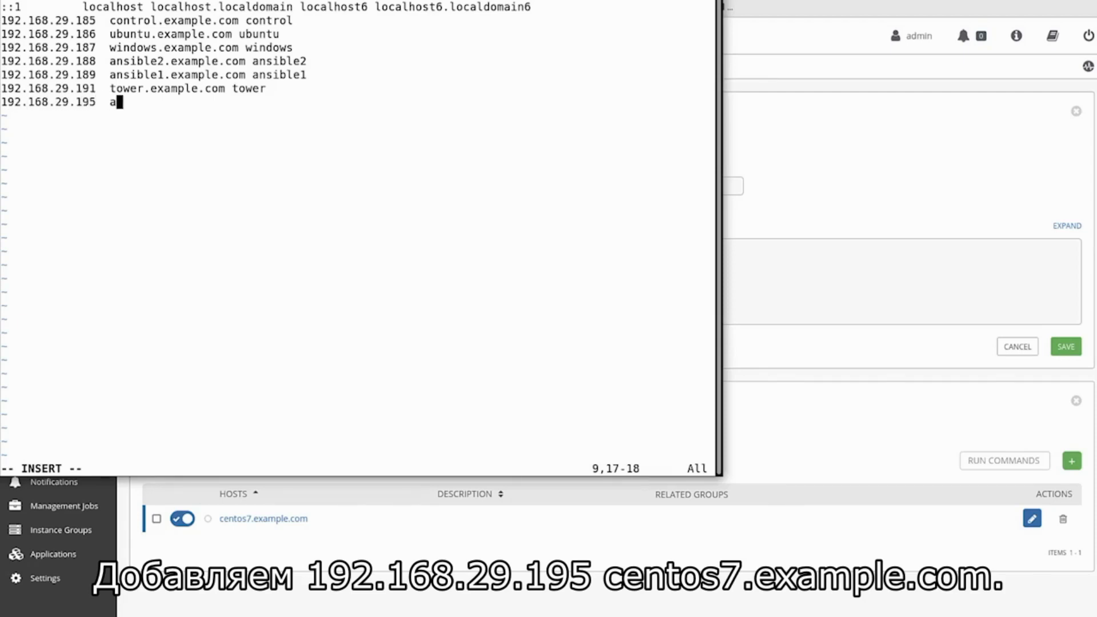
key("BackSpace")
type("centos7.example.com")
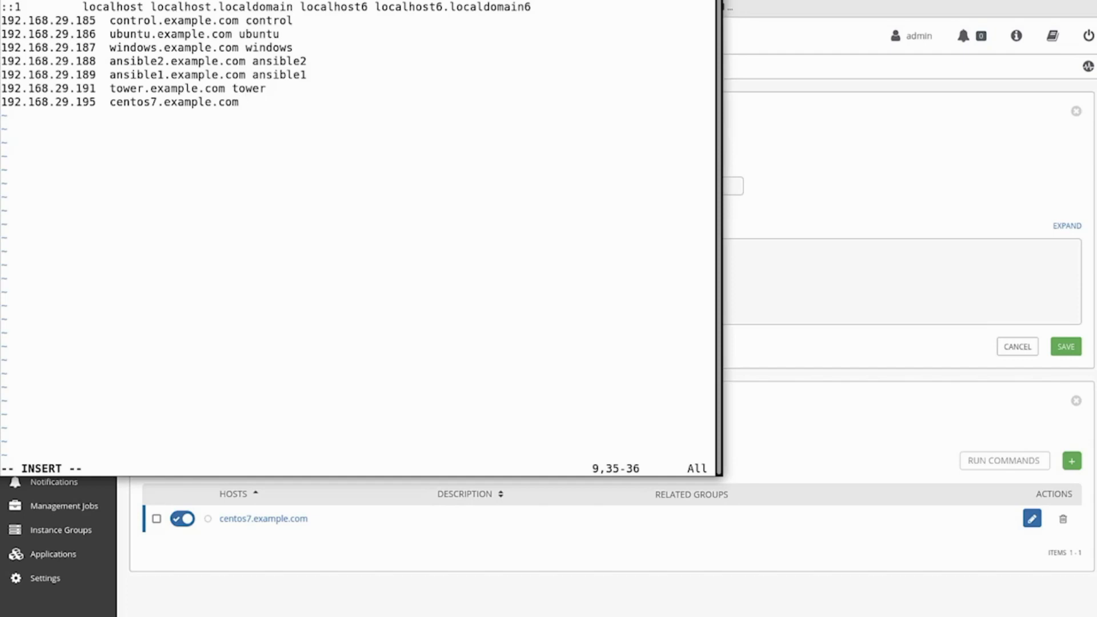
type(" centos7")
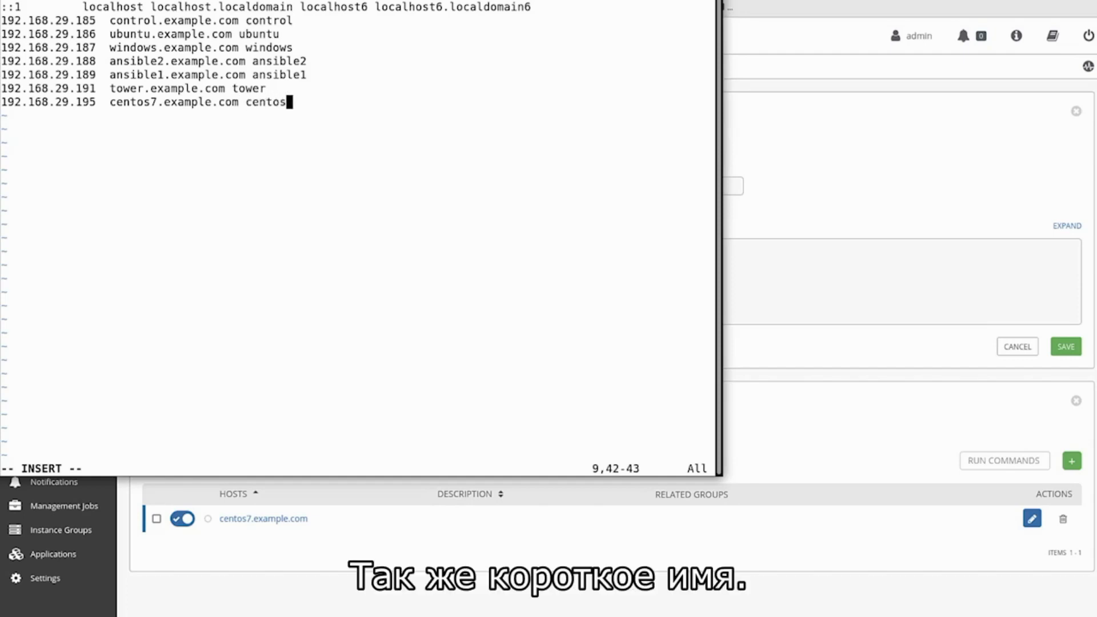
key("Escape")
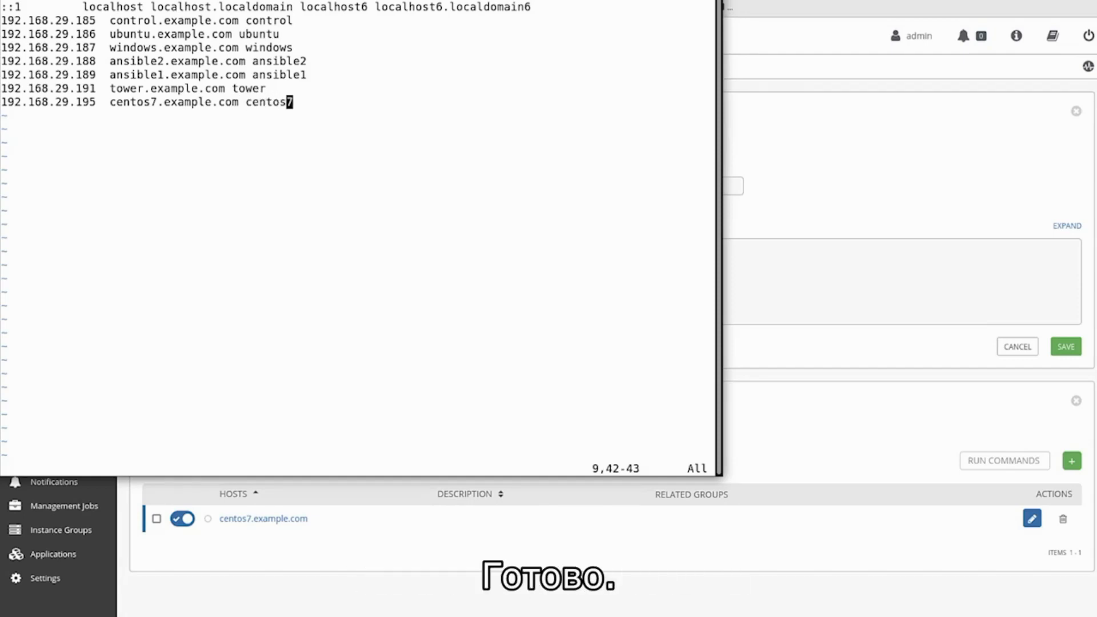
key("shift+z")
key("shift+z")
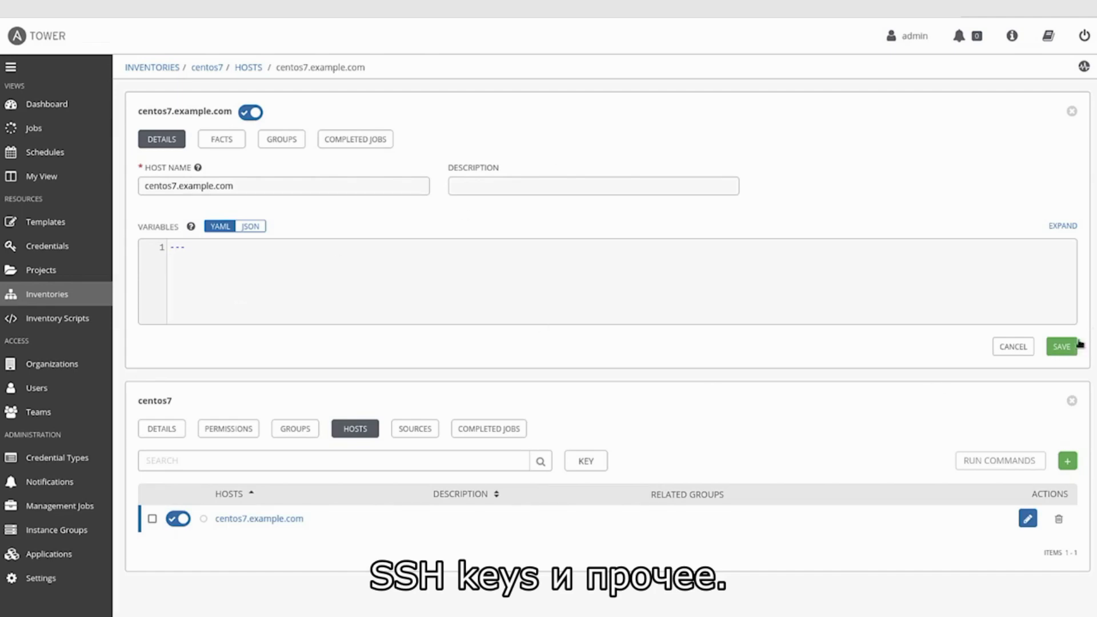
Step: Save the centos7.example.com host, then start a new credential from the Credentials list
left_click(1061, 346)
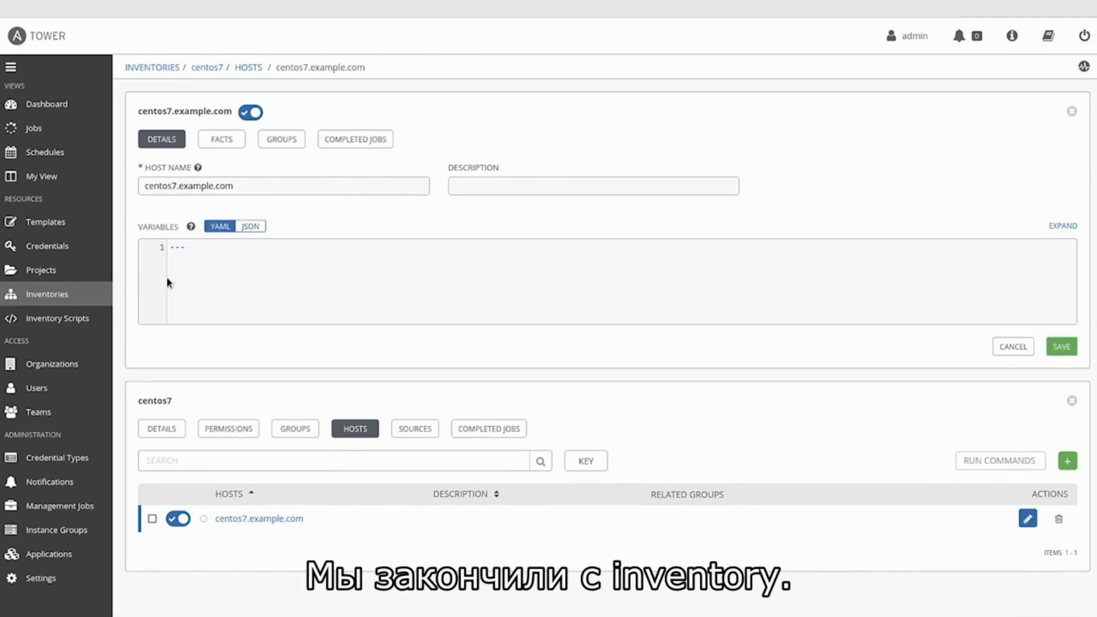
left_click(53, 251)
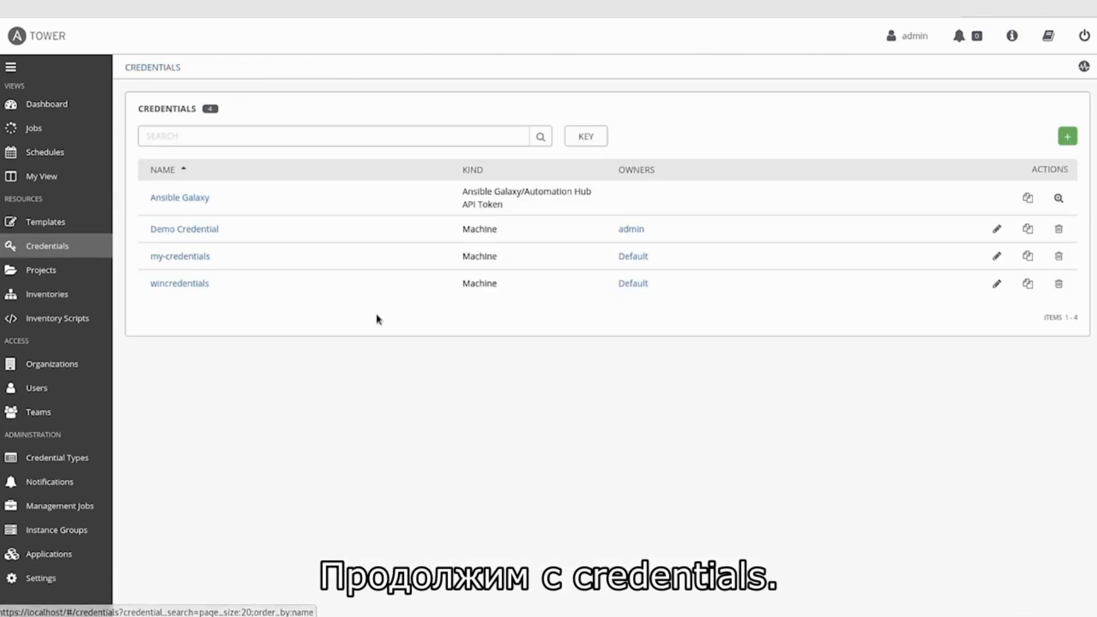
left_click(1067, 139)
Step: Name the new credential centcredentials and assign it to the Default organization
left_click(262, 182)
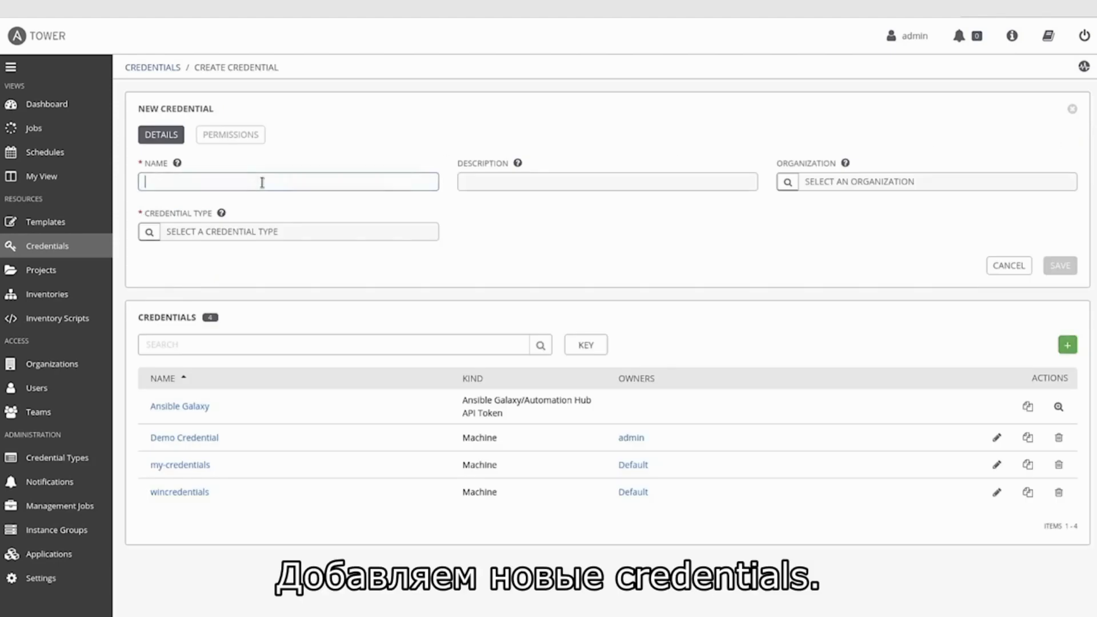
type("cento")
type("redentials")
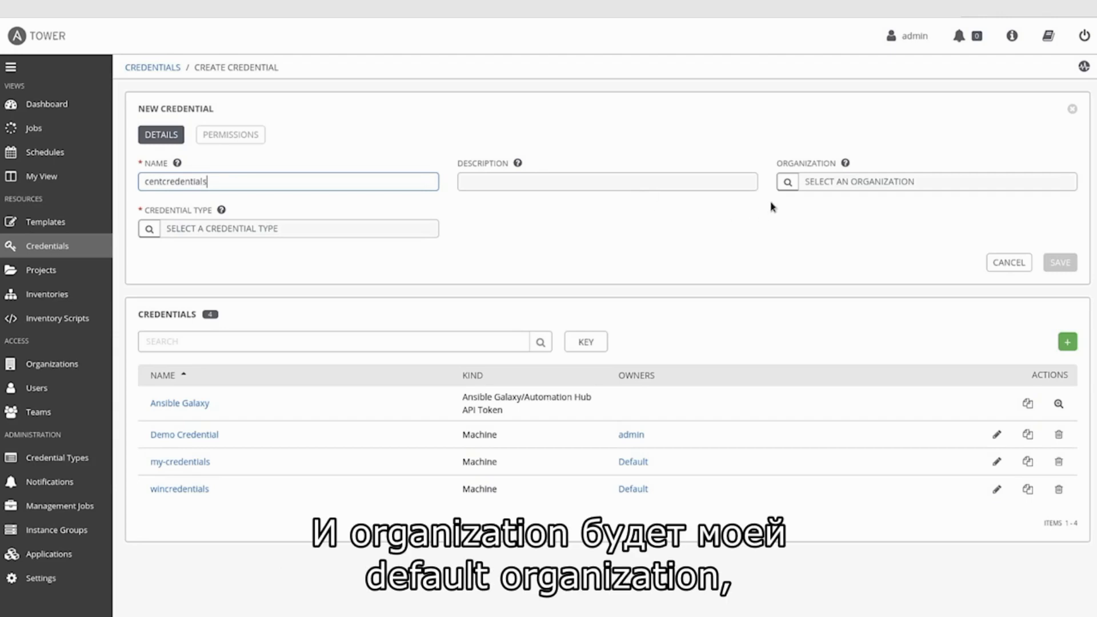
left_click(787, 183)
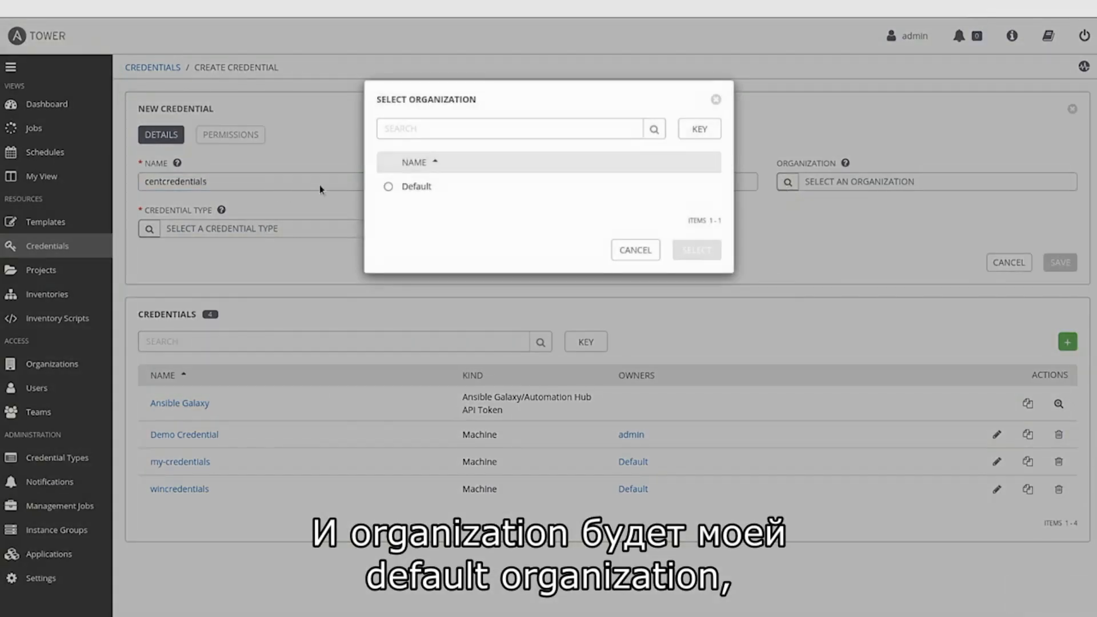
left_click(395, 191)
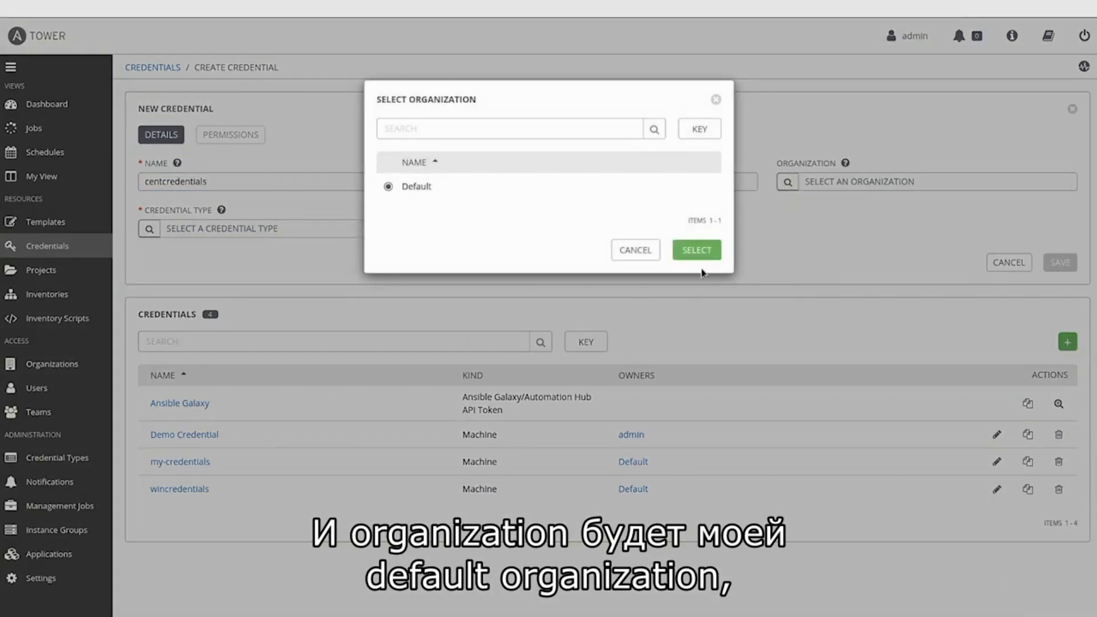
left_click(696, 249)
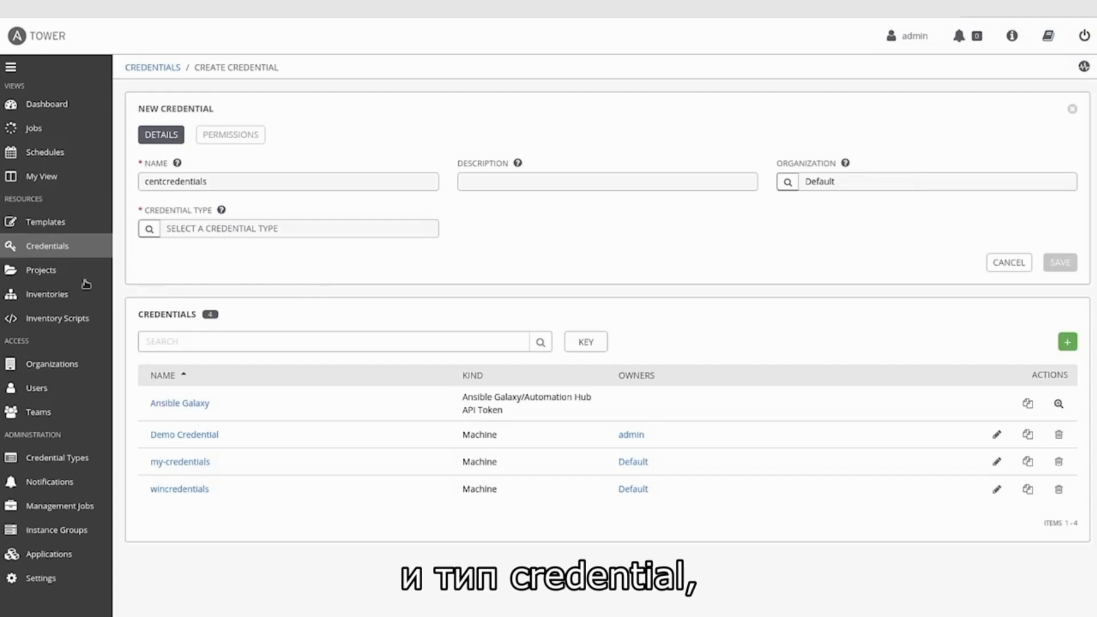
Step: Make it a Machine credential with username ansible and the login password filled in
left_click(149, 229)
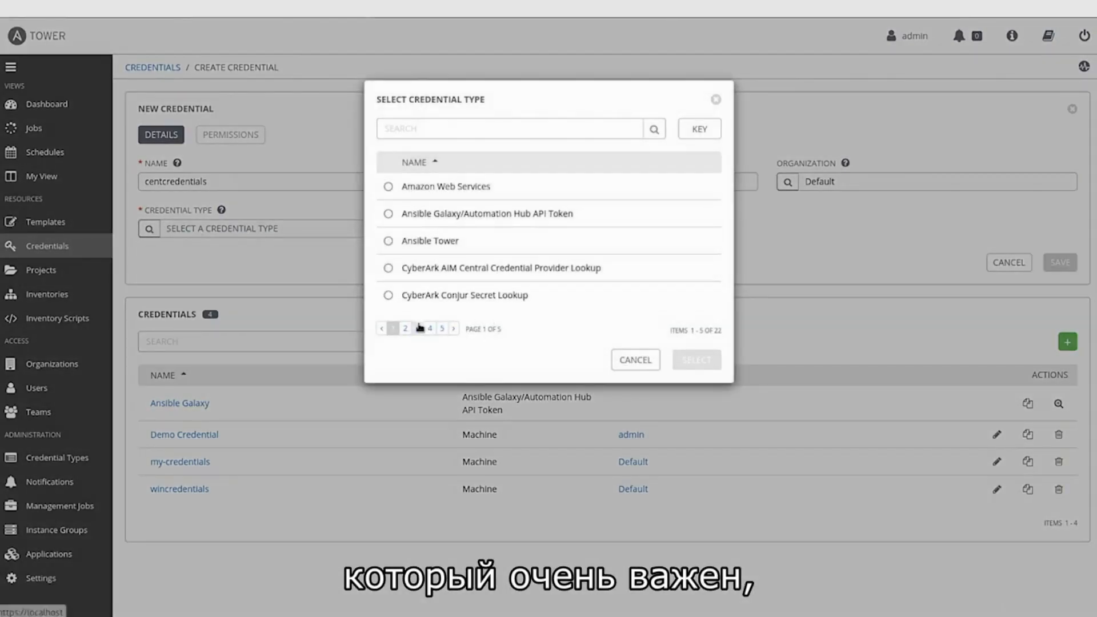
left_click(419, 330)
left_click(388, 213)
left_click(695, 365)
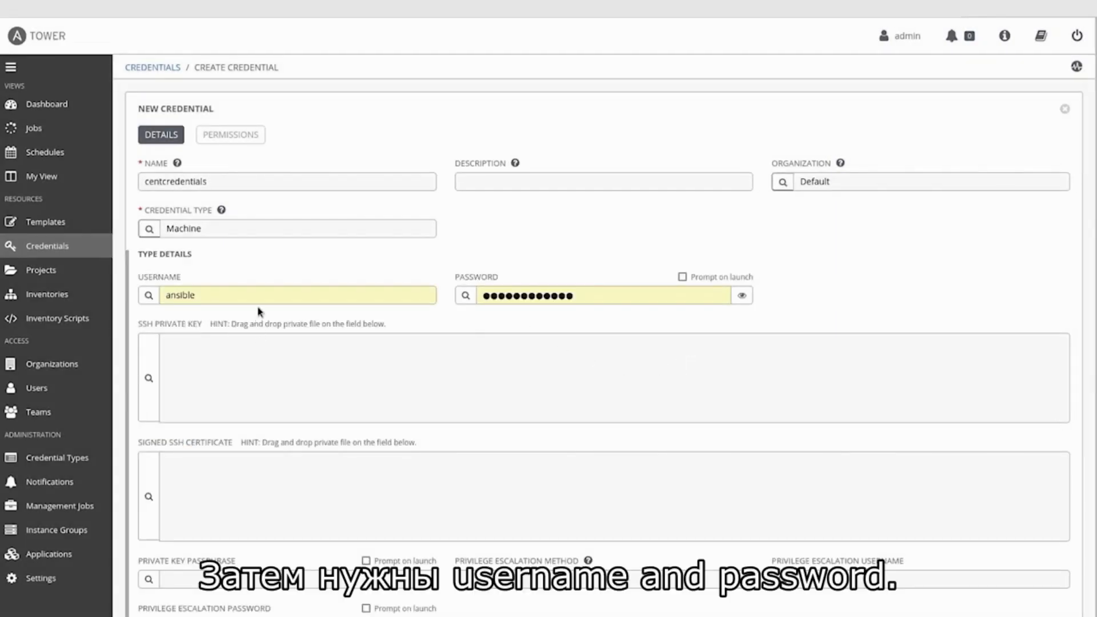
double_click(585, 300)
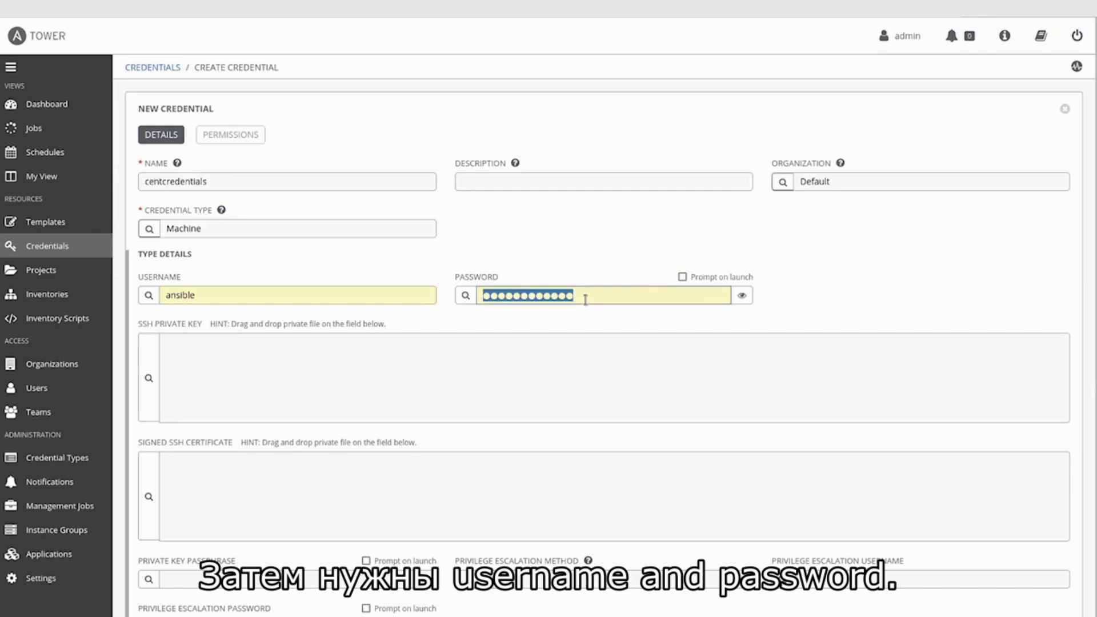
type("ansible")
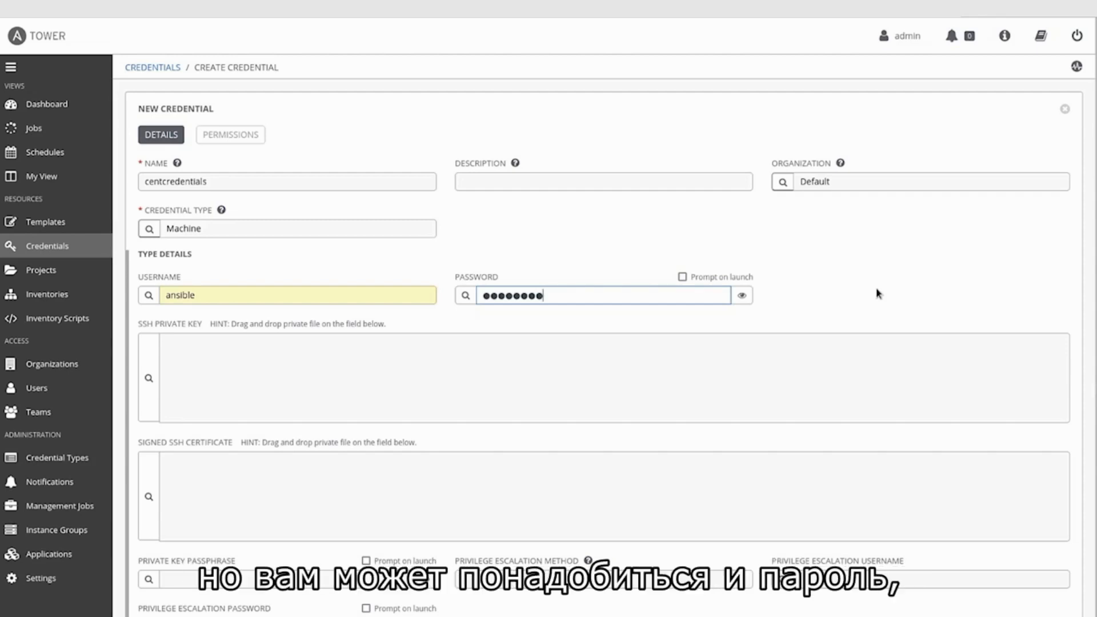
Step: Set sudo privilege escalation as root with its escalation password, then save centcredentials
scroll(879, 284, "down", 5)
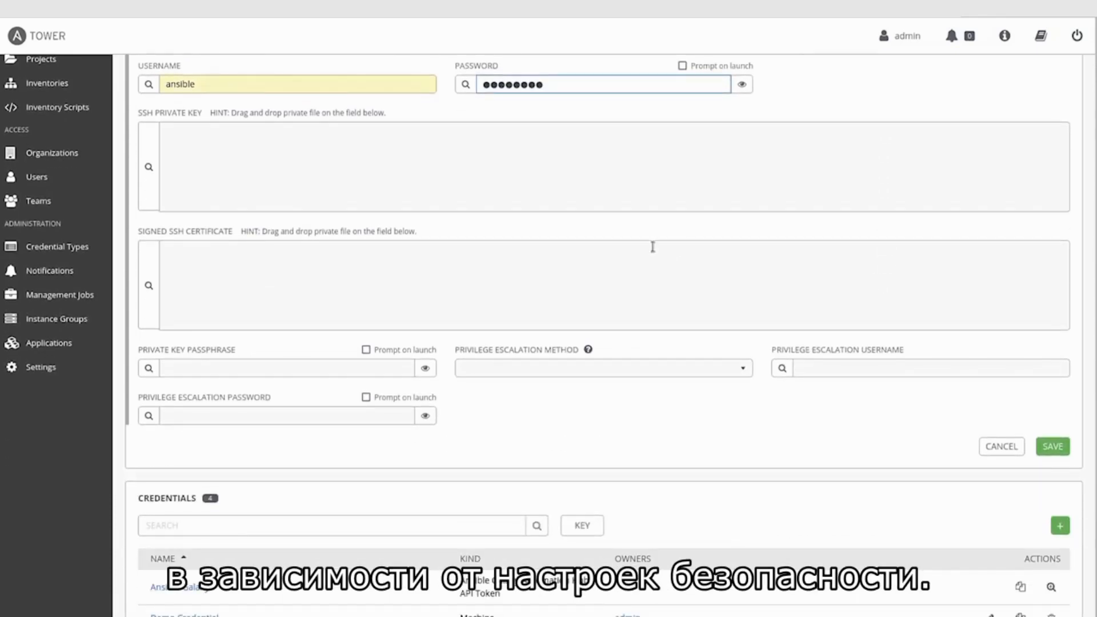
left_click(598, 372)
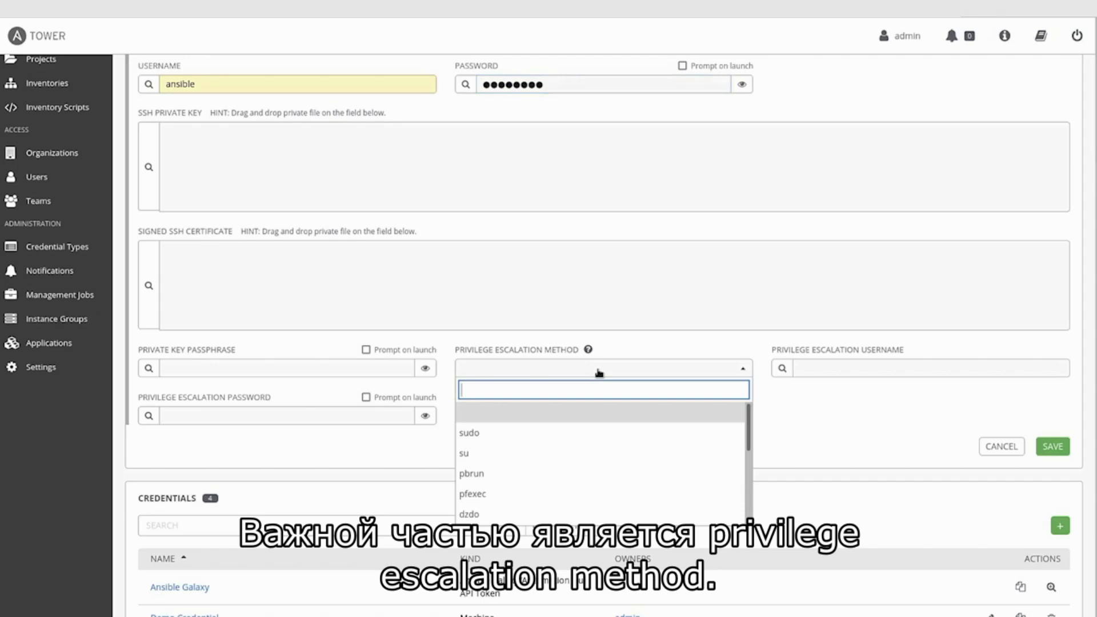
left_click(475, 437)
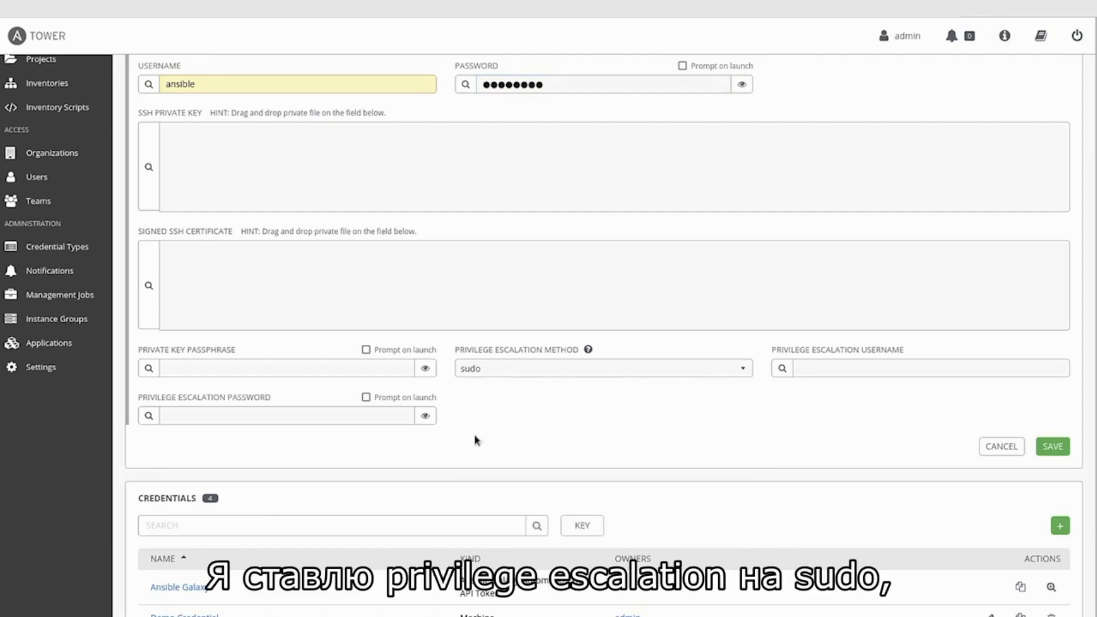
left_click(832, 368)
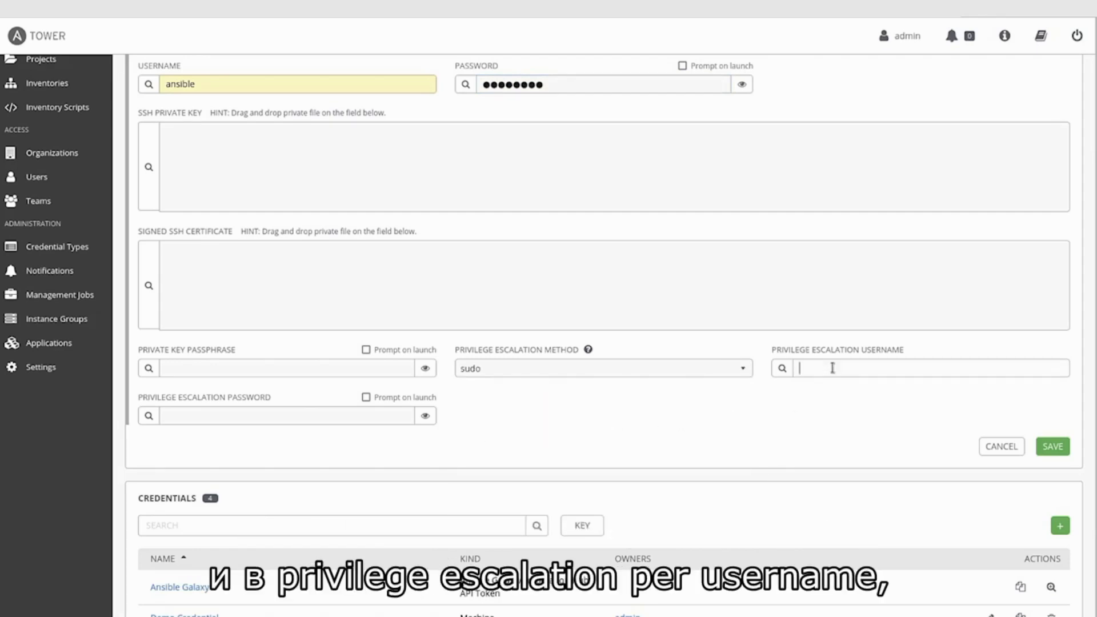
type("root")
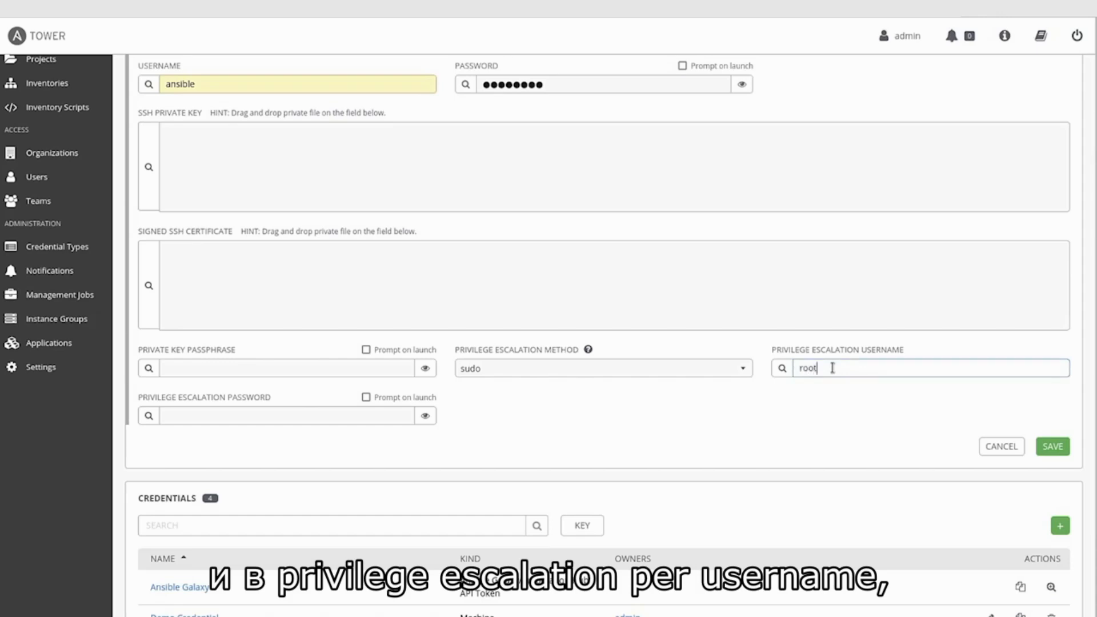
left_click(303, 412)
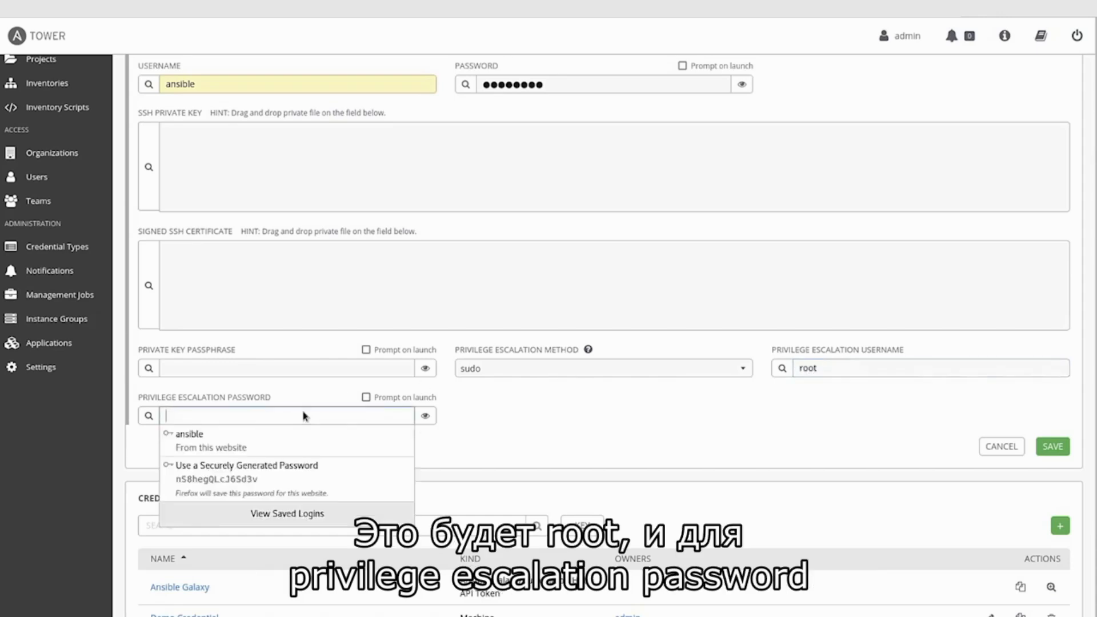
type("ansible")
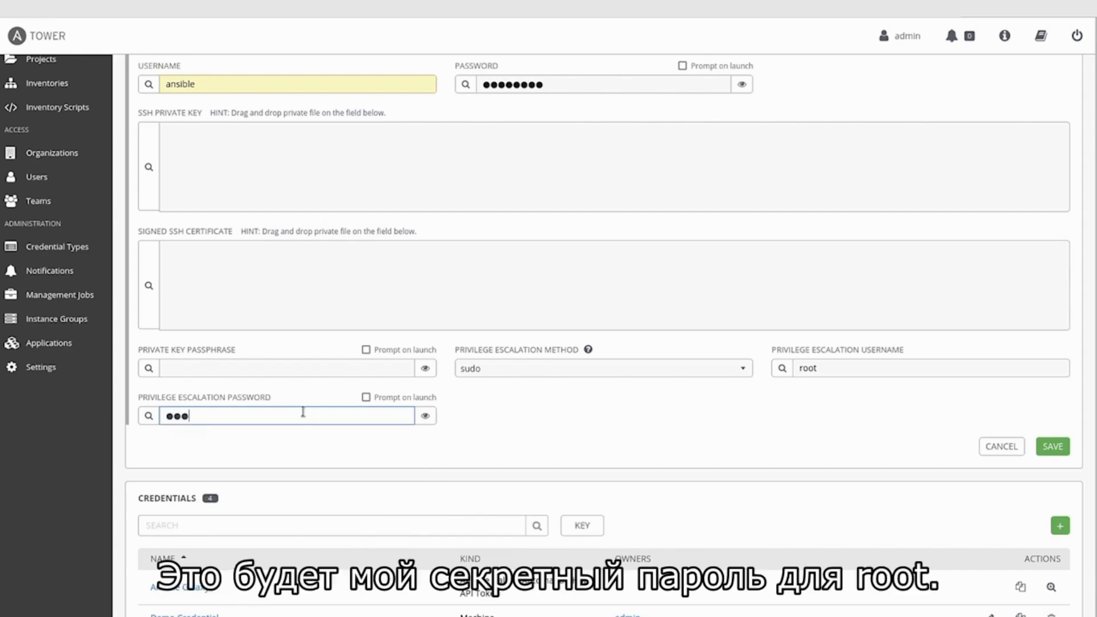
left_click(697, 440)
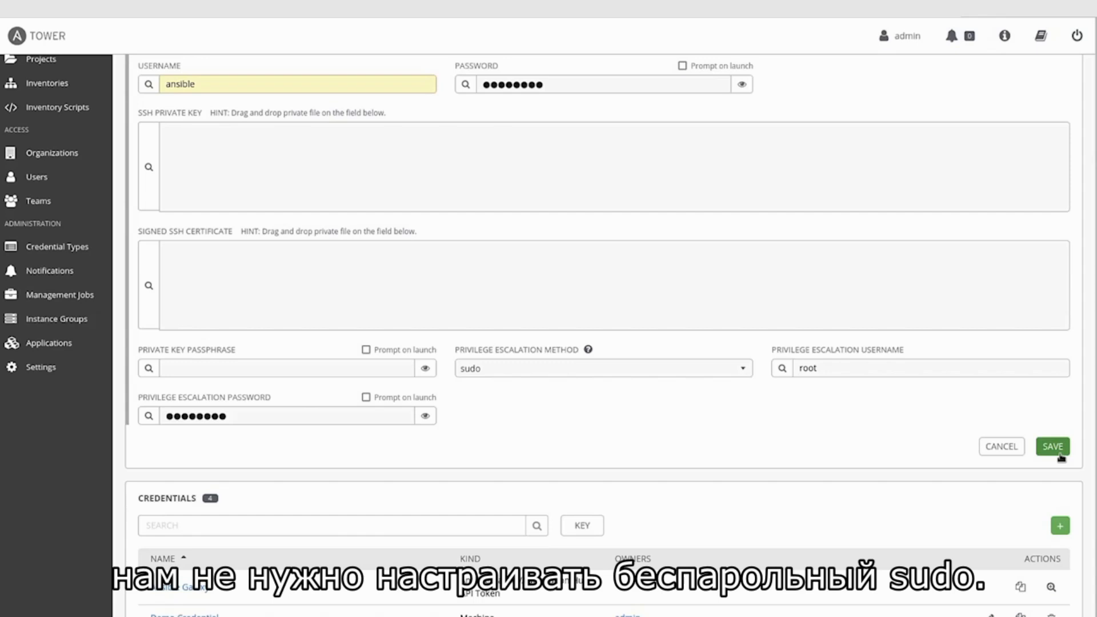
left_click(1059, 456)
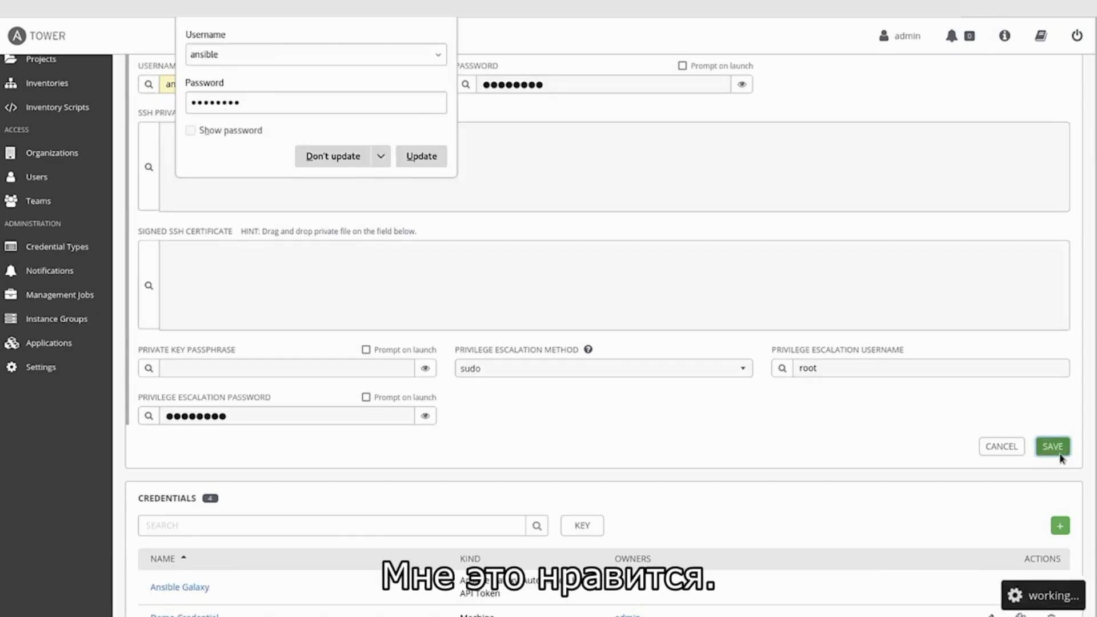
left_click(334, 157)
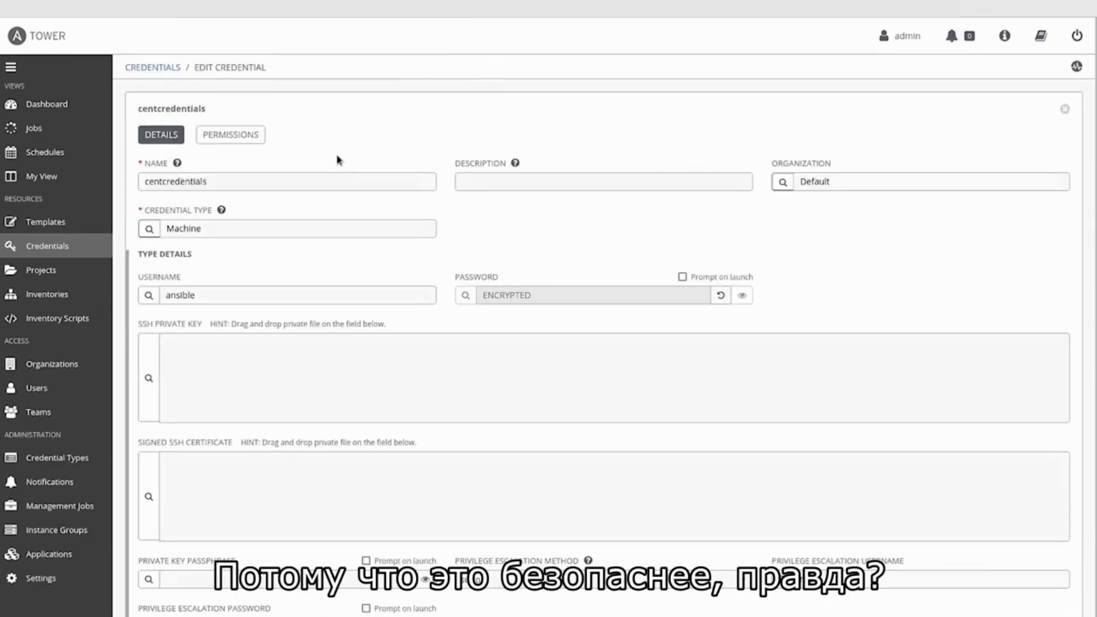
Step: Sync my-project from the Projects list, then bring up the new-template choices in Templates
left_click(36, 278)
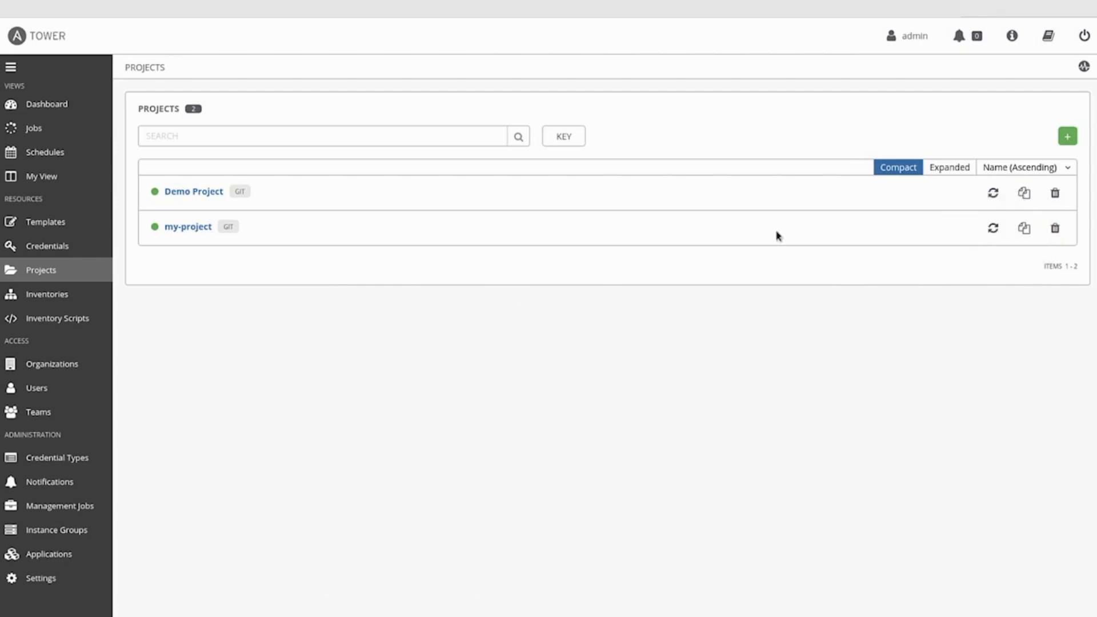
left_click(988, 230)
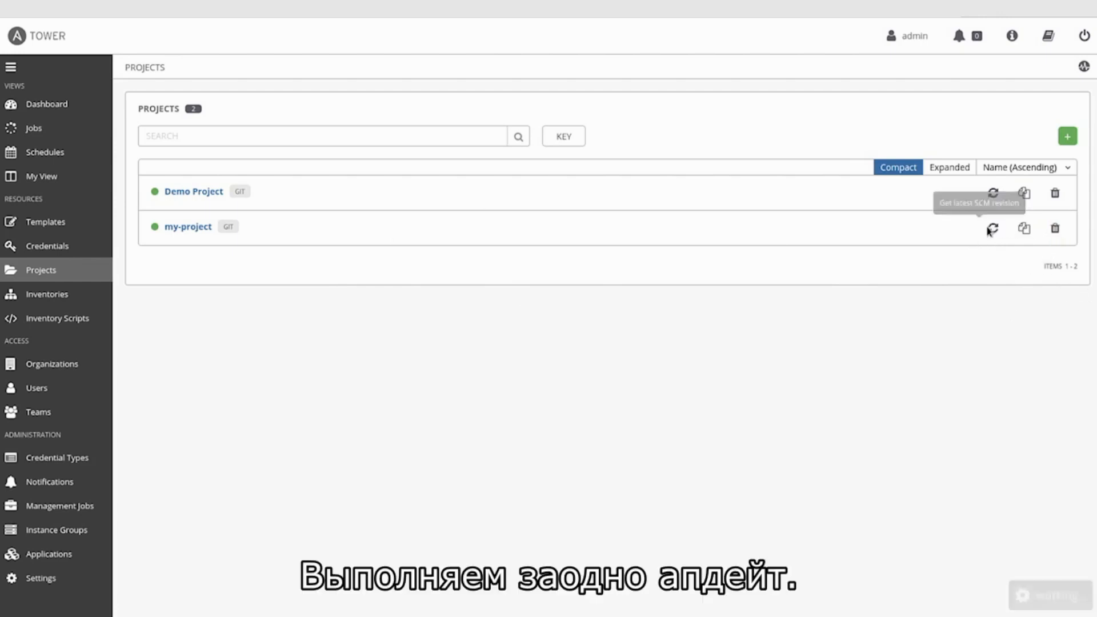
left_click(46, 227)
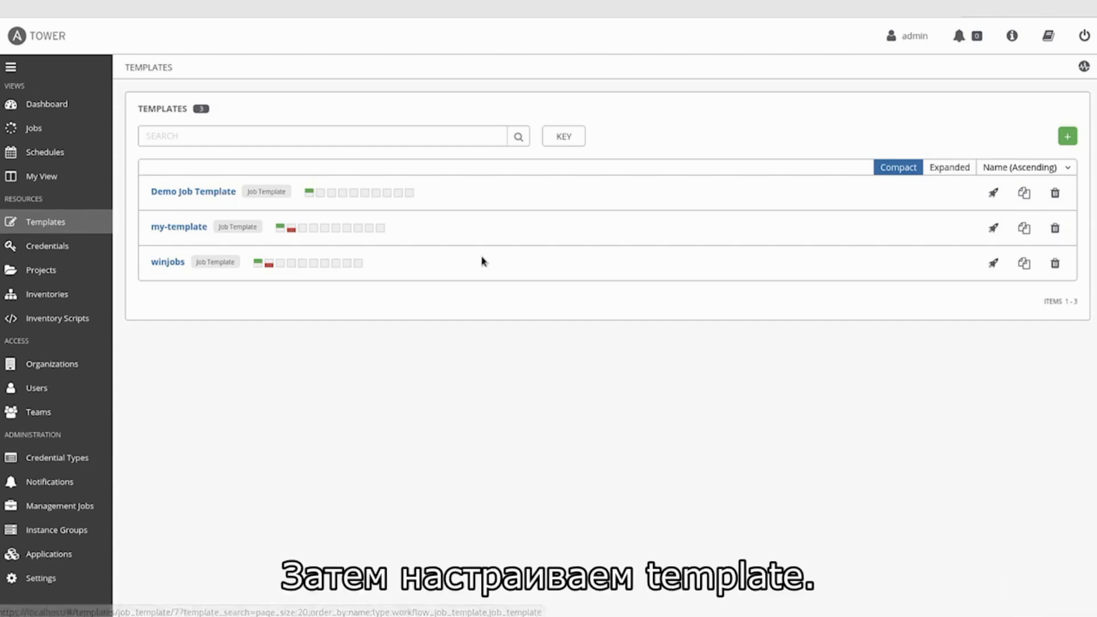
left_click(1067, 138)
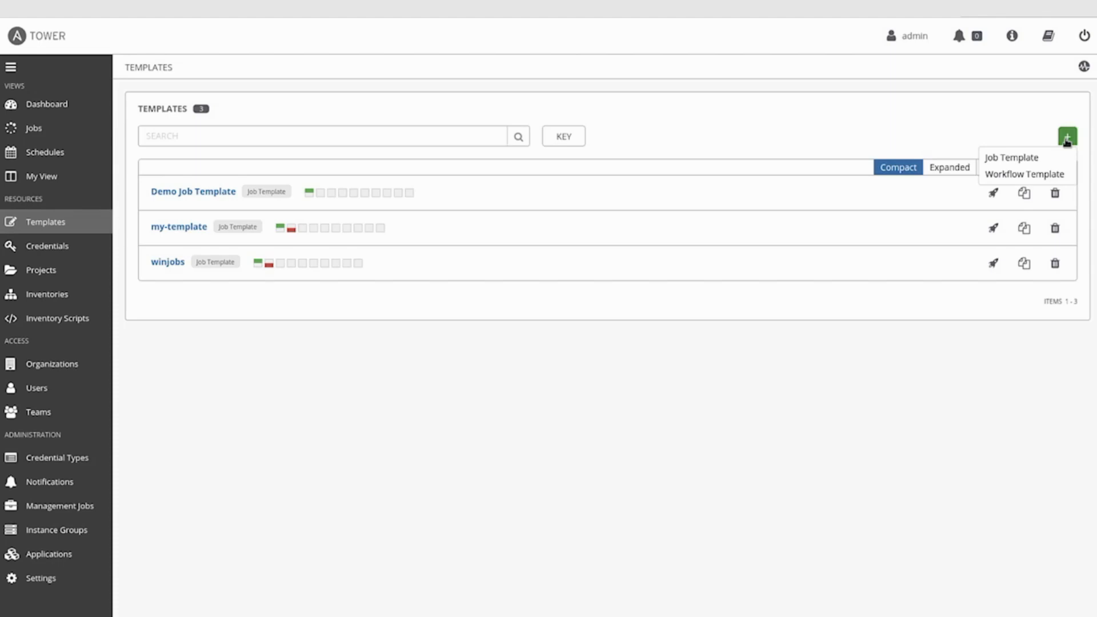
Step: Start a job template named centosjob using the centos7 inventory
left_click(1032, 158)
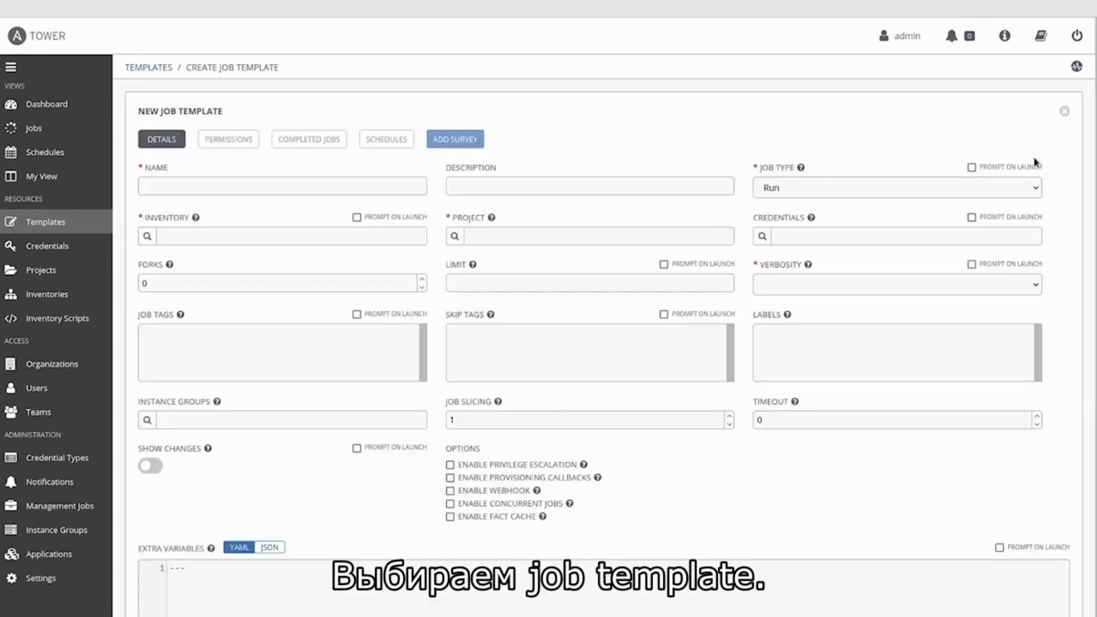
left_click(317, 188)
type("centosjob")
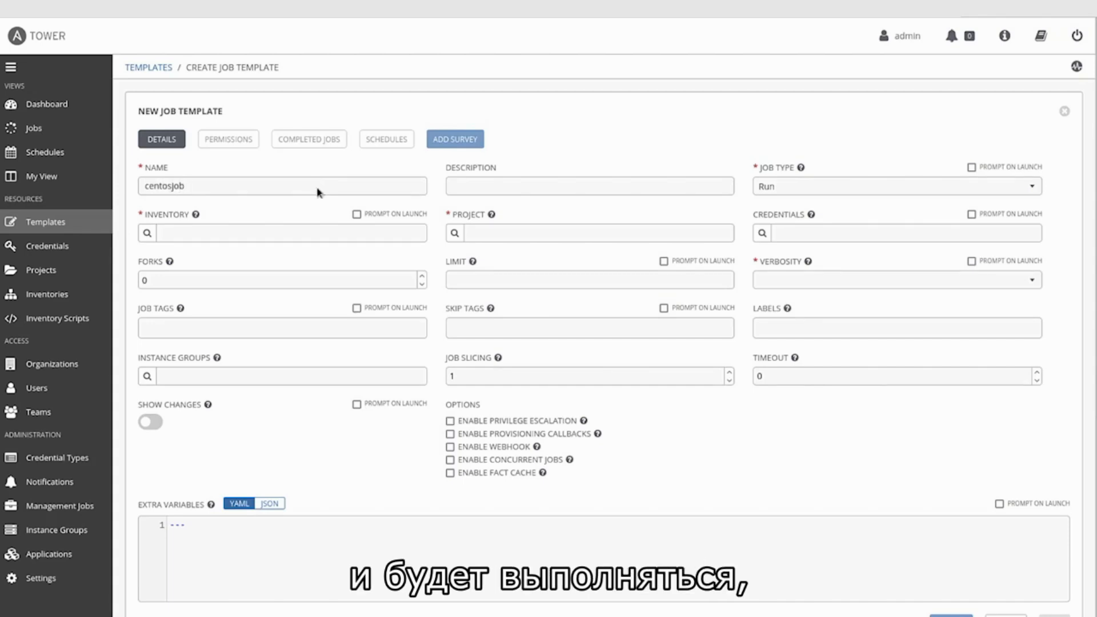
left_click(147, 234)
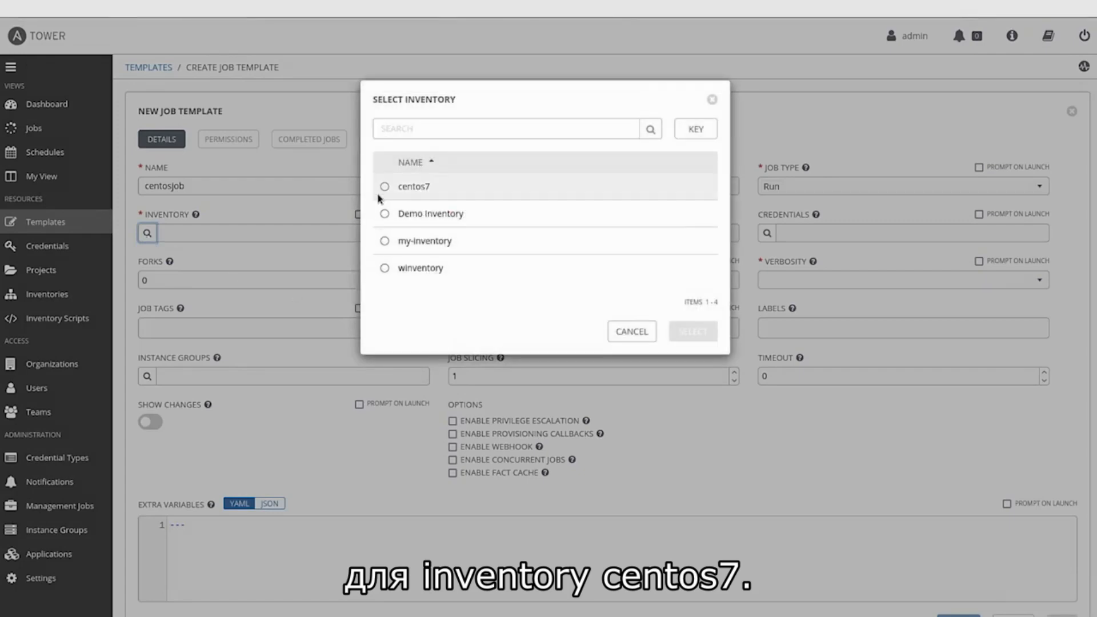
left_click(385, 188)
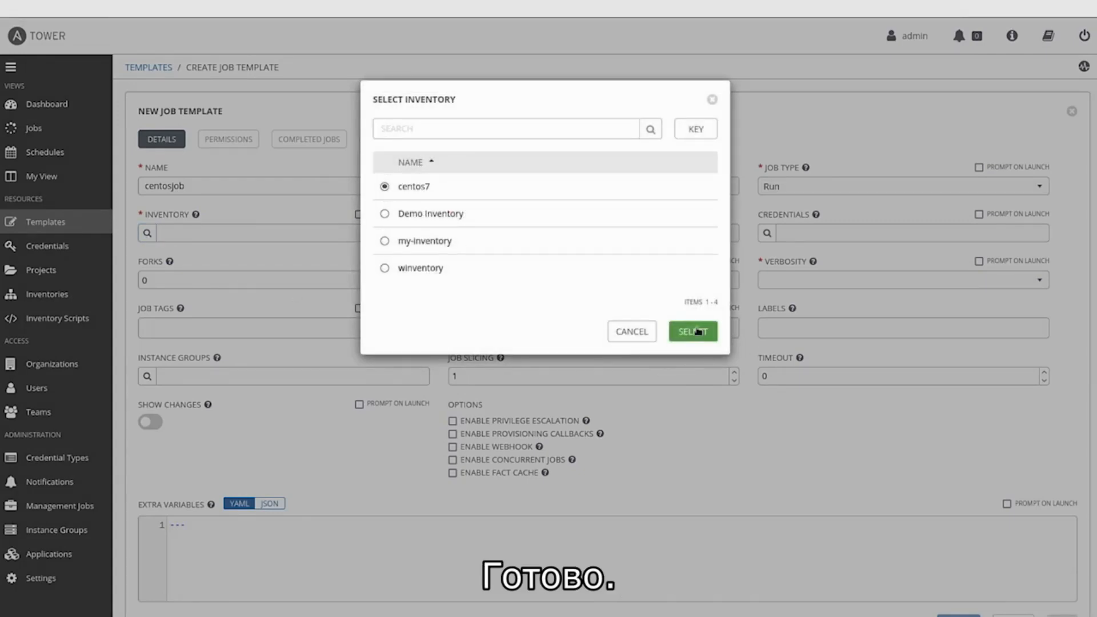
left_click(694, 331)
Step: Choose project my-project and playbook run_and_test_httpd.yaml for the template
left_click(451, 237)
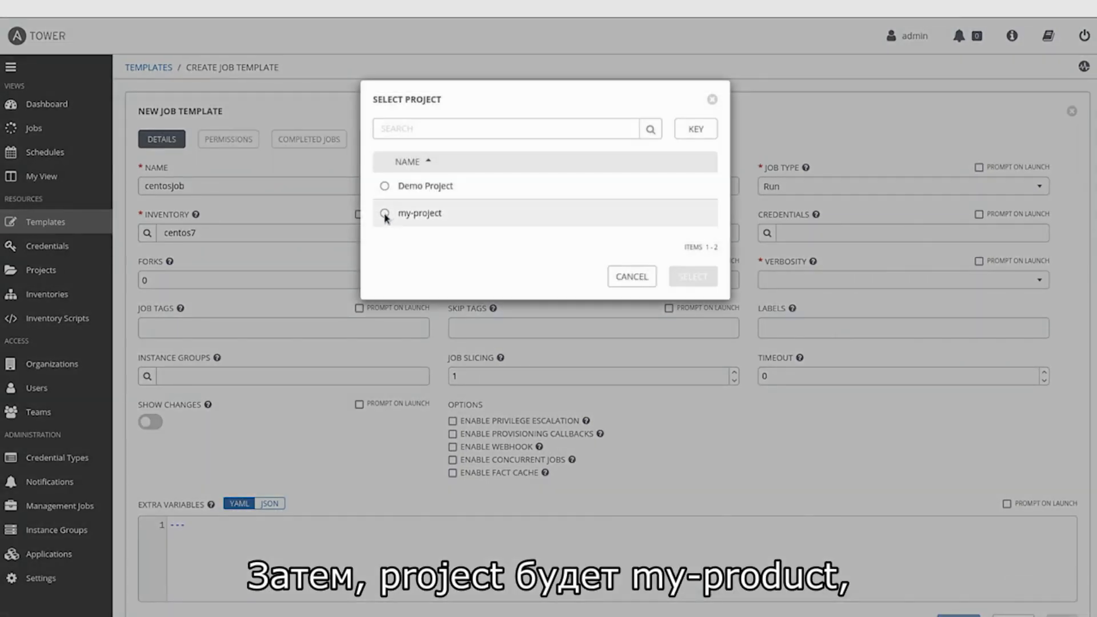
left_click(384, 213)
left_click(688, 278)
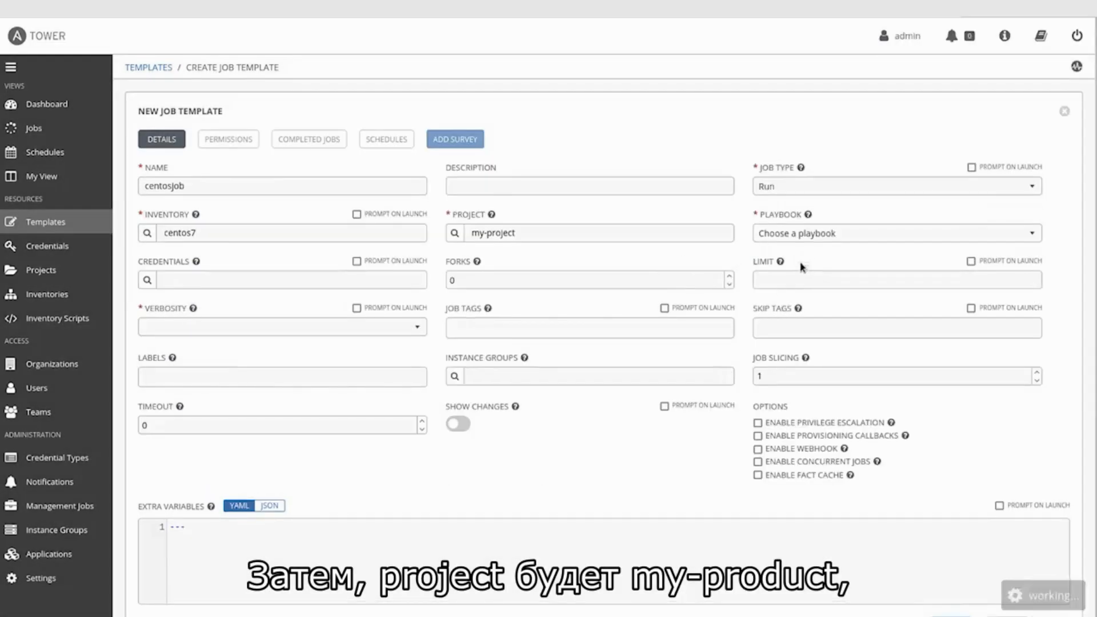
left_click(801, 236)
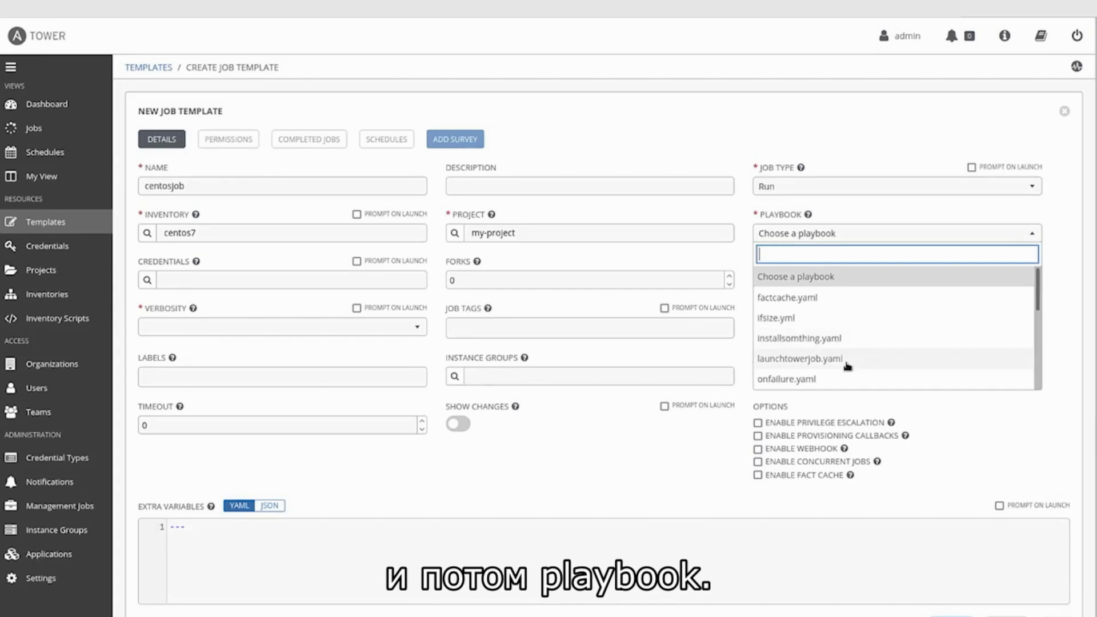
scroll(842, 363, "down", 2)
scroll(847, 366, "down", 3)
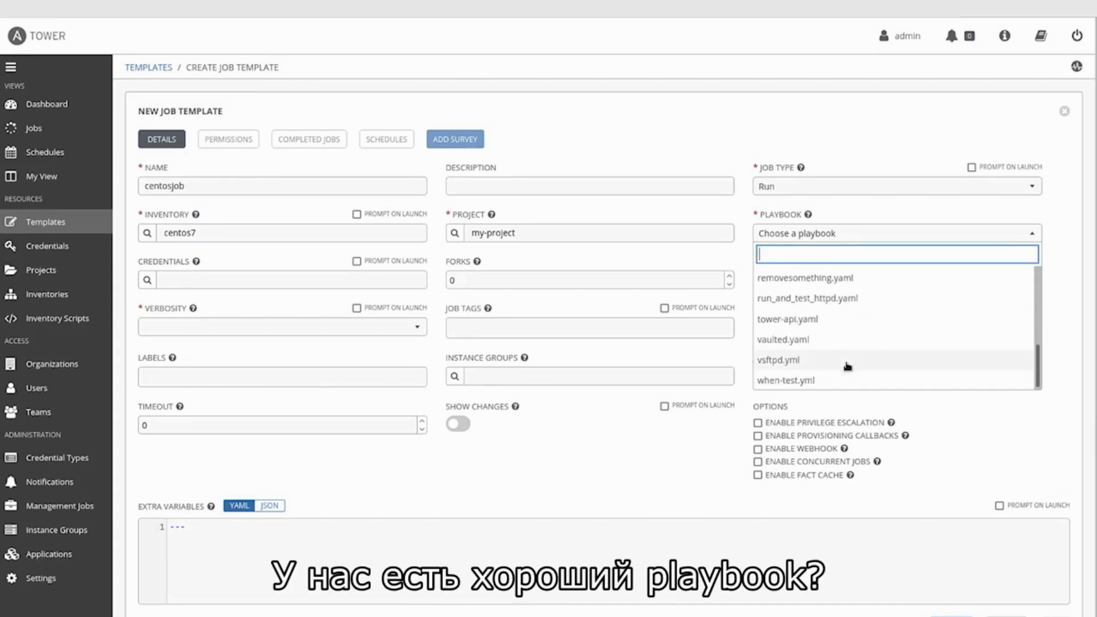
left_click(829, 303)
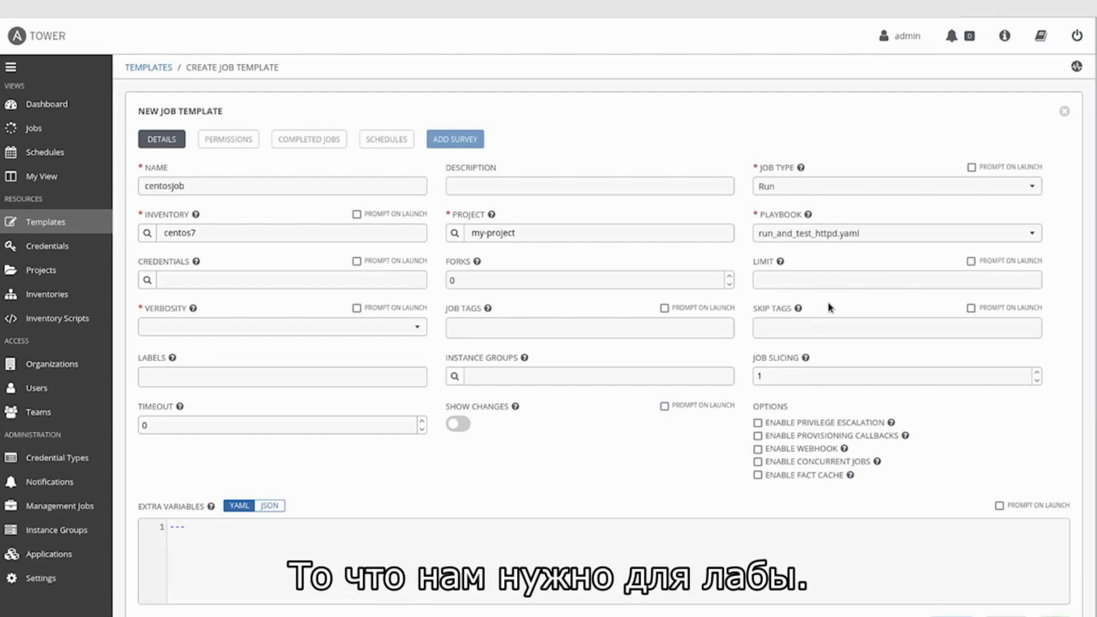
Step: Attach the centcredentials credential to the centosjob template
left_click(146, 280)
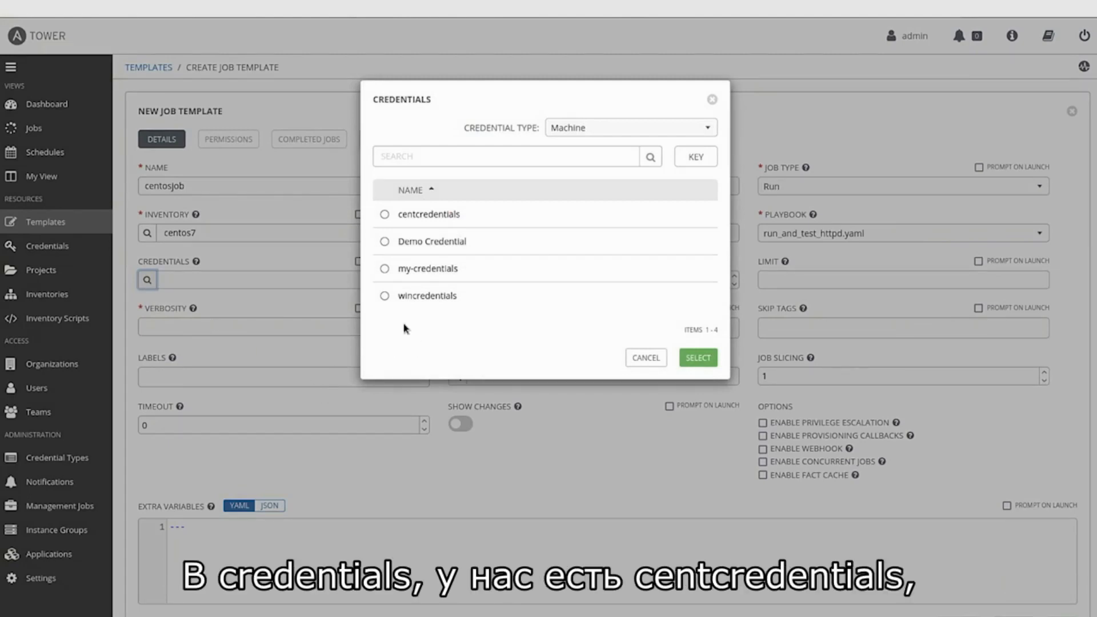
left_click(386, 215)
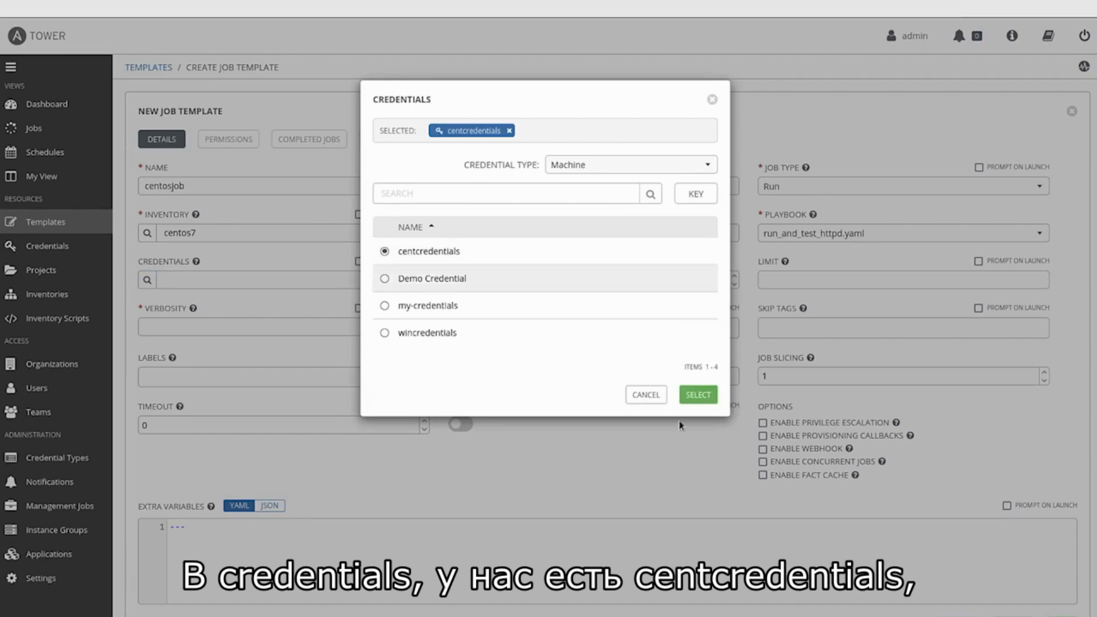
left_click(706, 396)
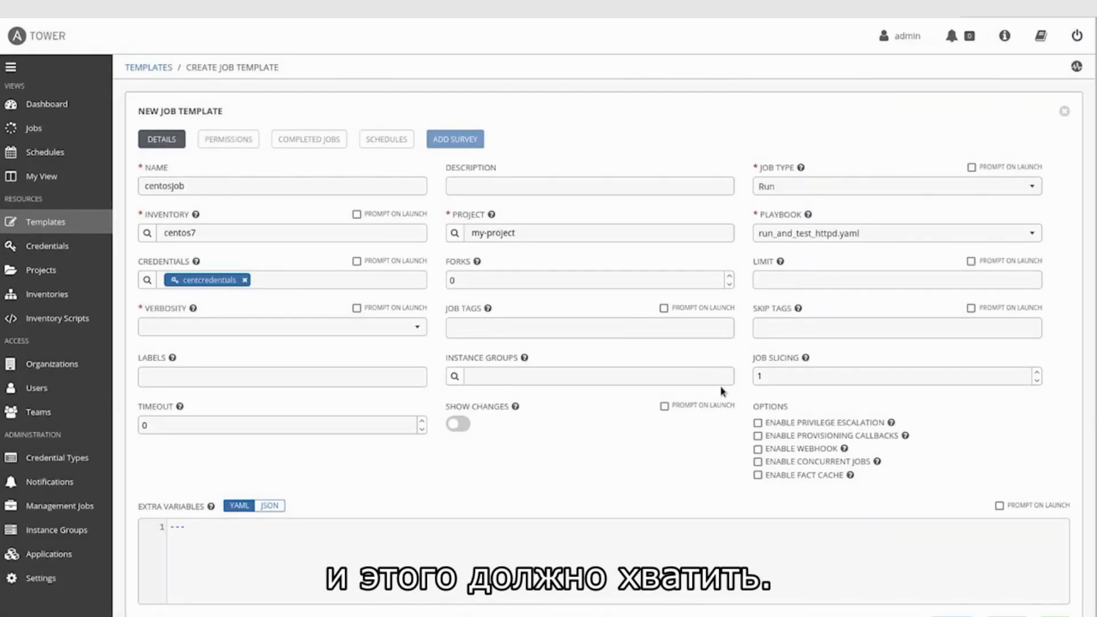
scroll(832, 404, "down", 4)
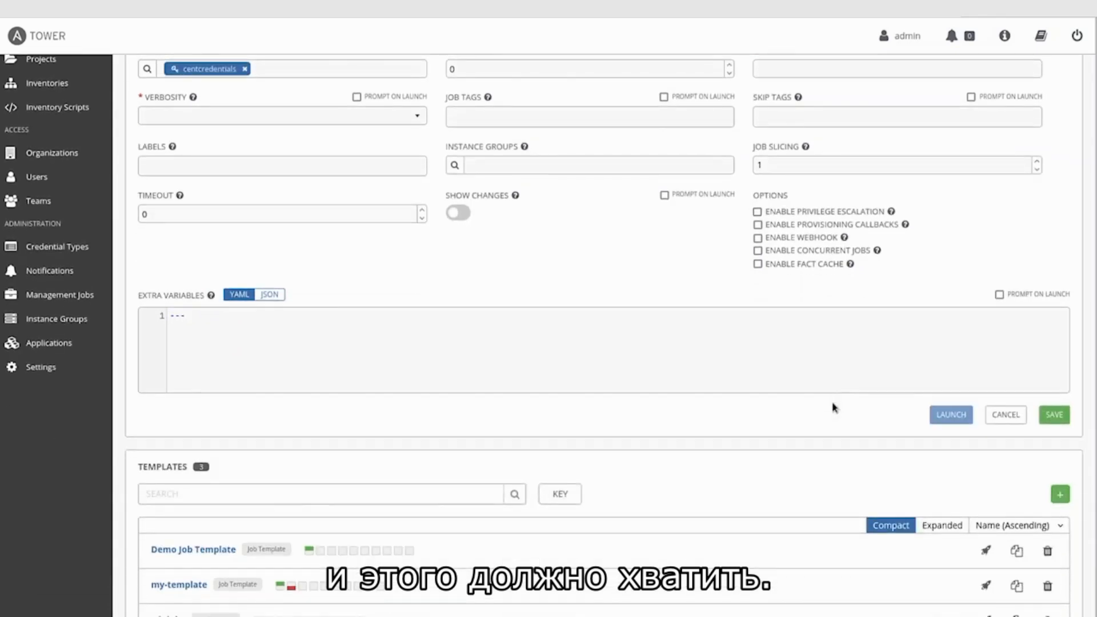
scroll(832, 406, "up", 3)
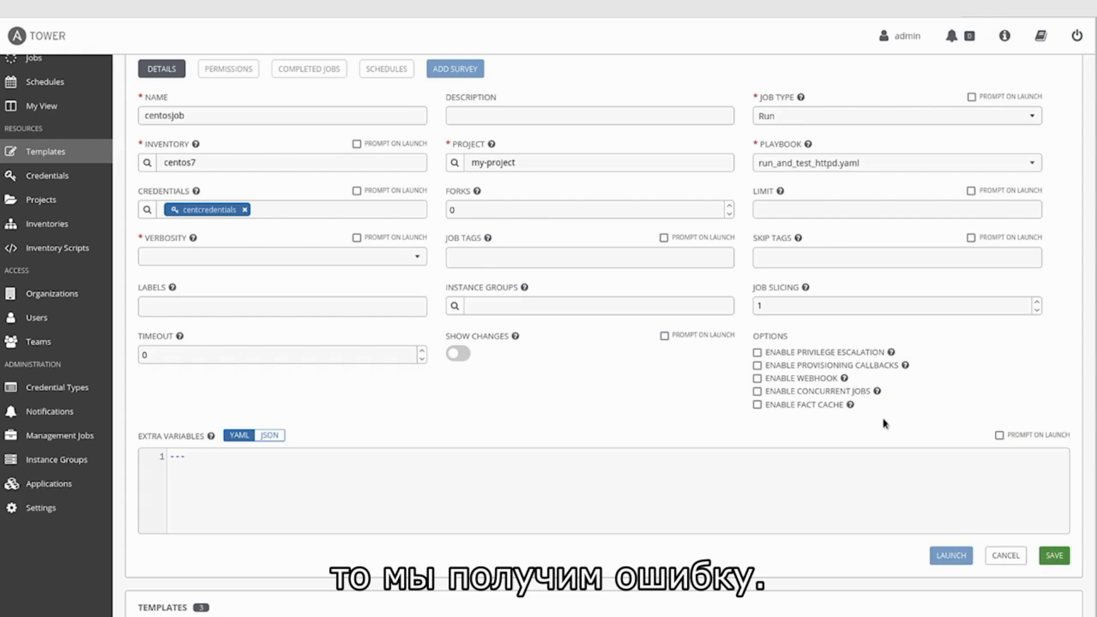
left_click(1056, 557)
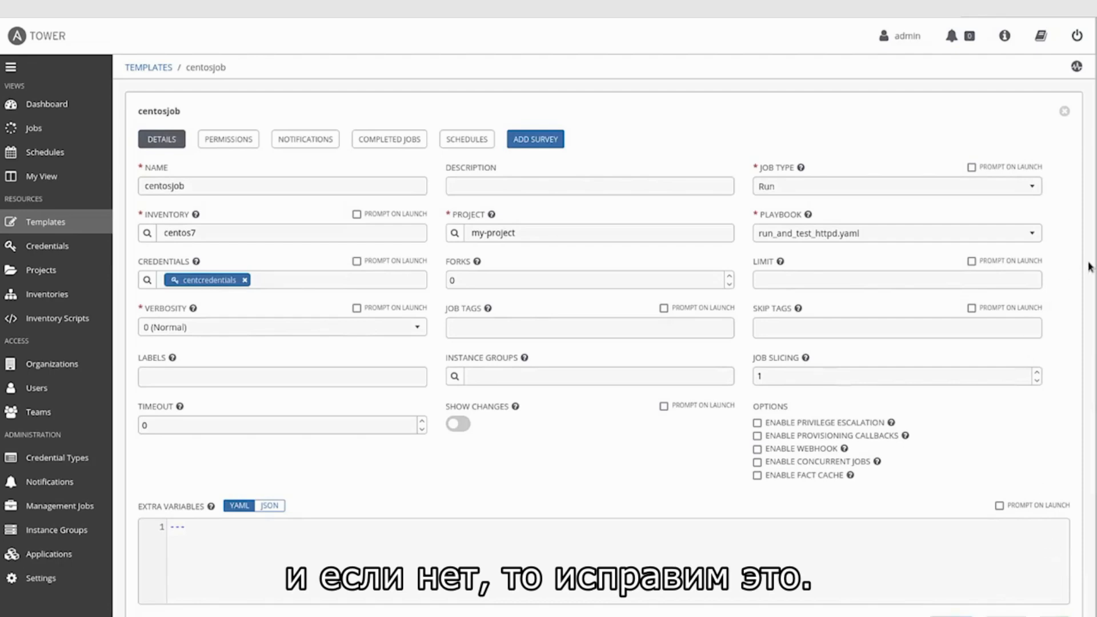
scroll(943, 434, "down", 3)
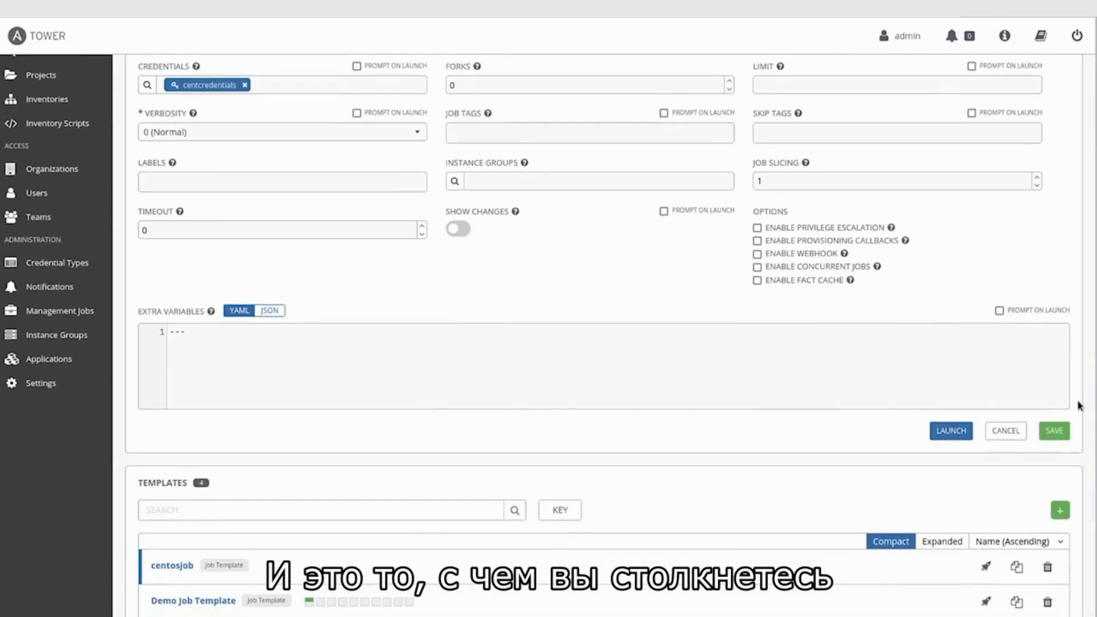
Step: Launch centosjob and highlight job 26's warning that no hosts match the rocky pattern
left_click(942, 435)
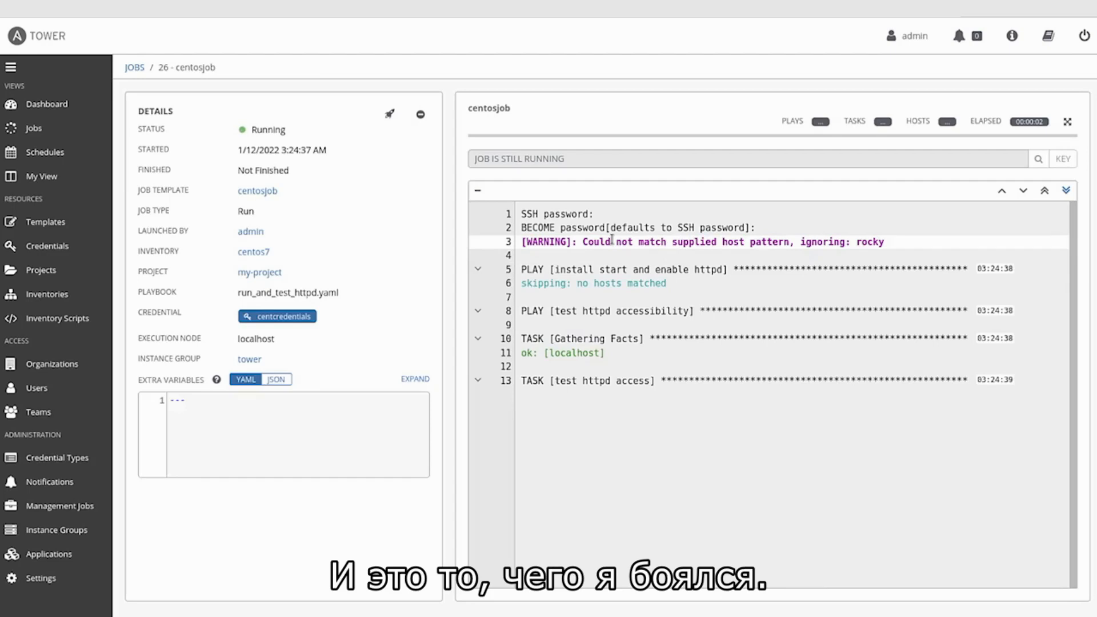
left_click_drag(588, 241, 891, 244)
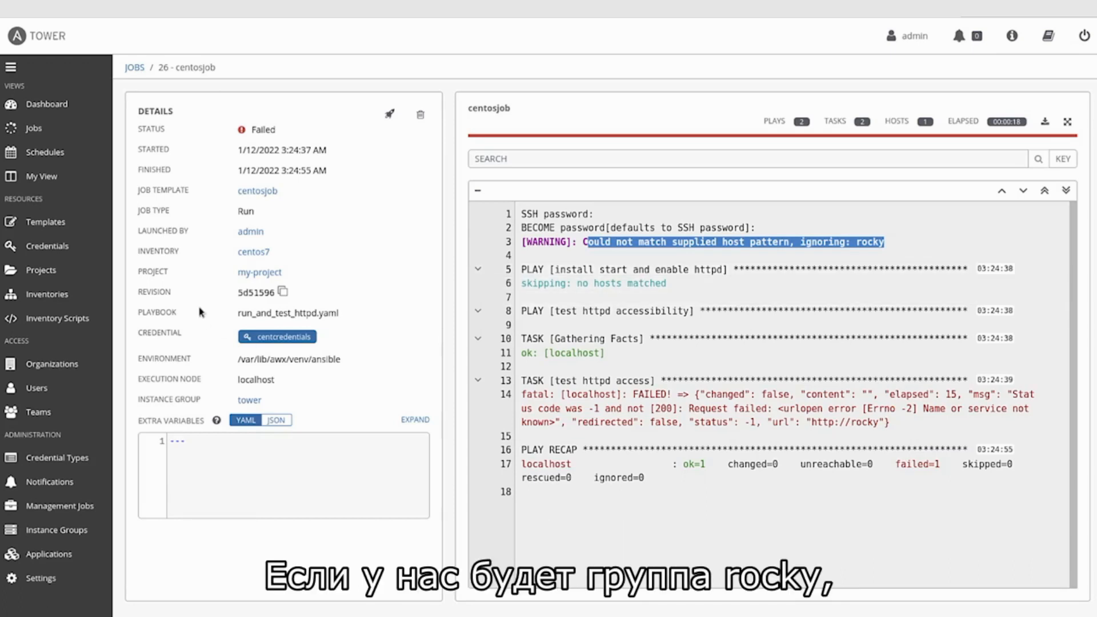
left_click(45, 302)
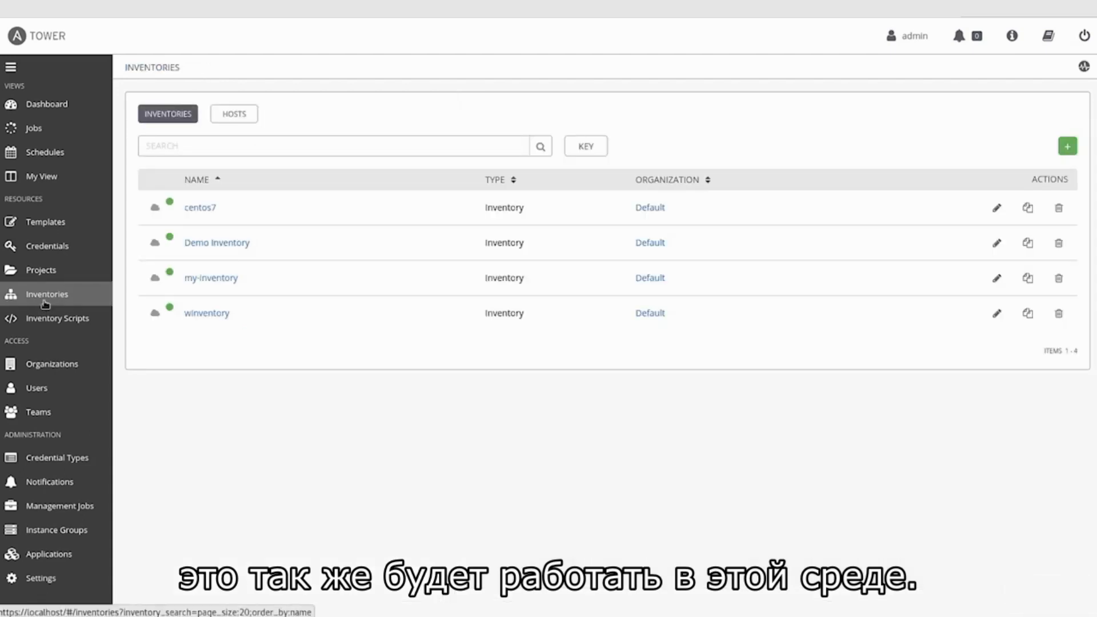
Step: Create a new group named 'rocky' in the centos7 inventory
left_click(206, 208)
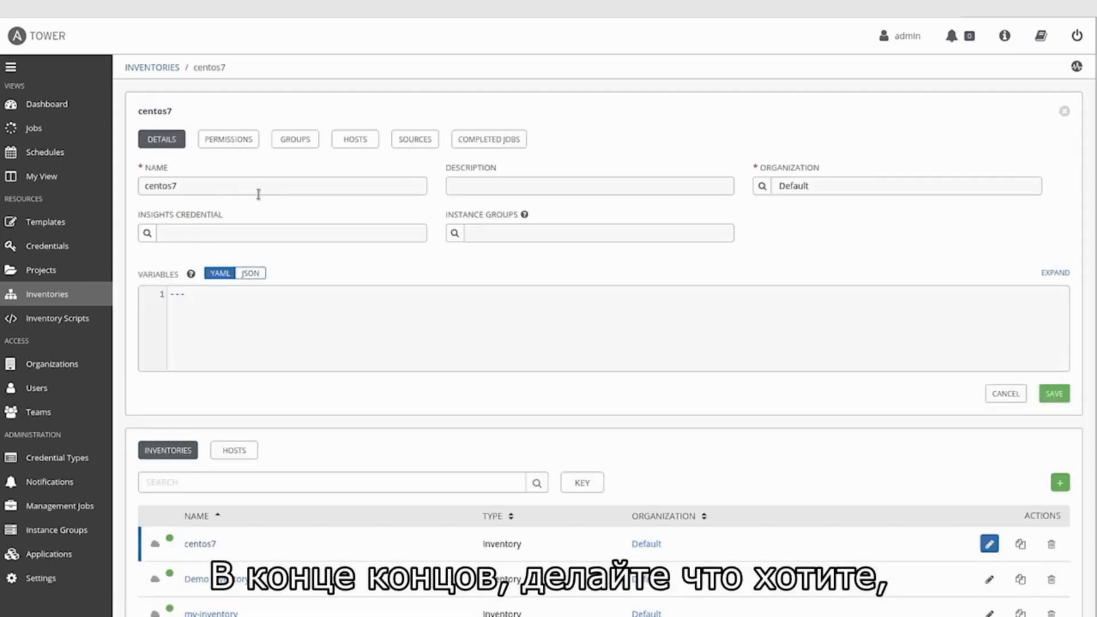
left_click(295, 143)
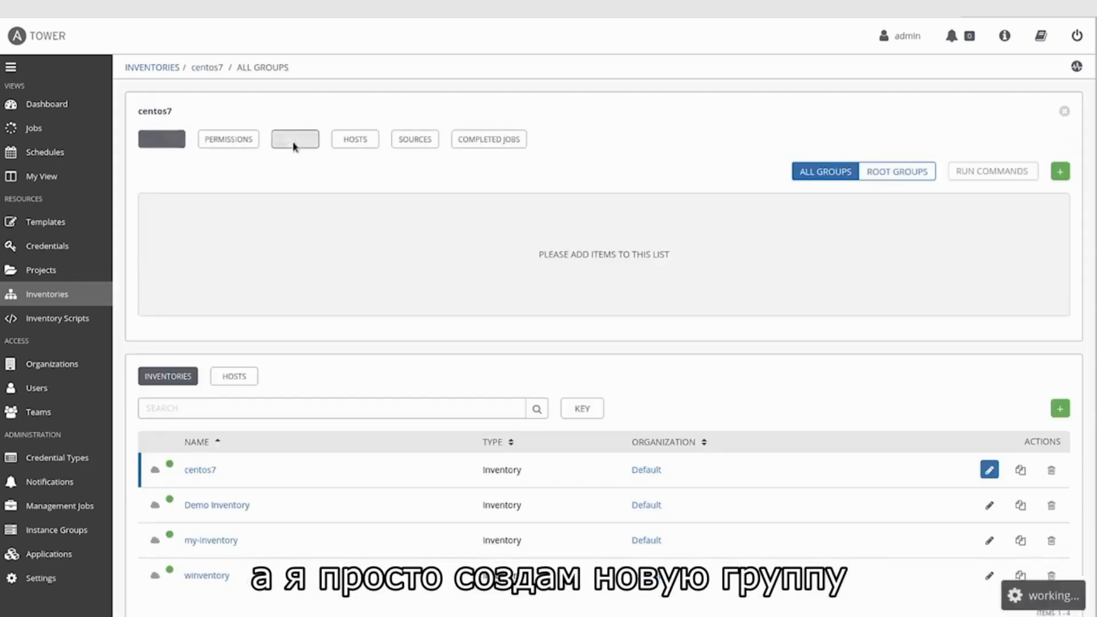
left_click(1059, 171)
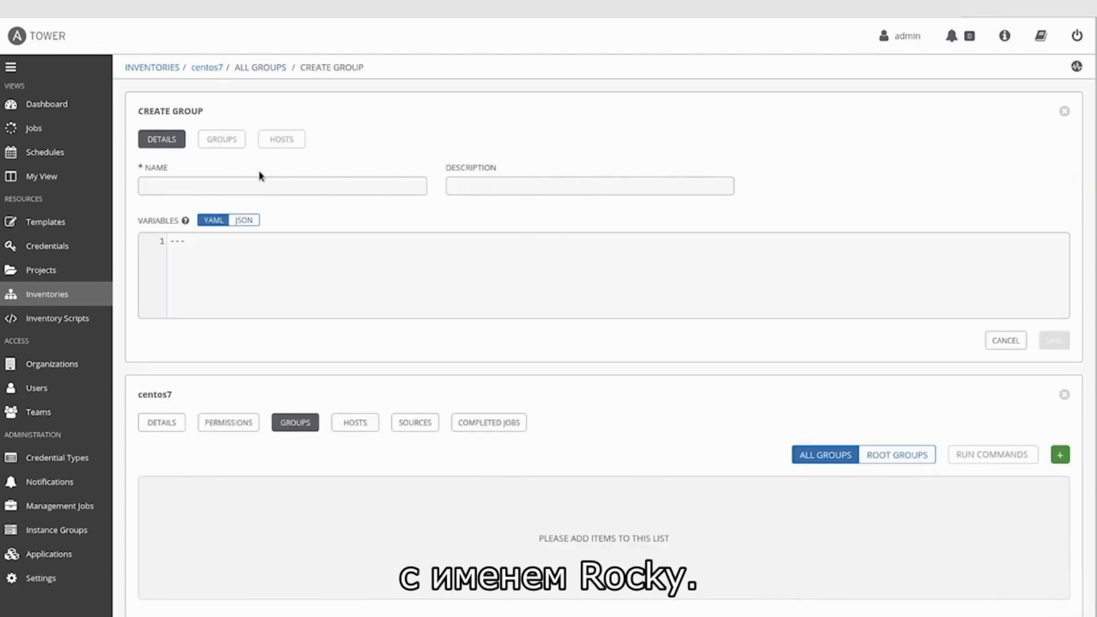
left_click(263, 190)
type("rocky")
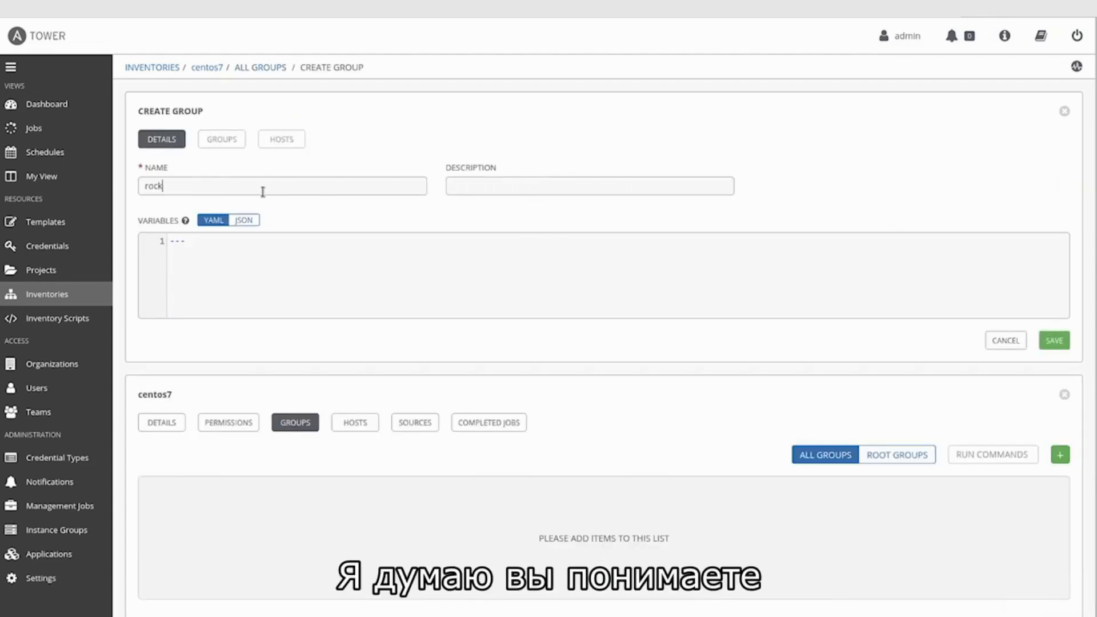
left_click(1060, 348)
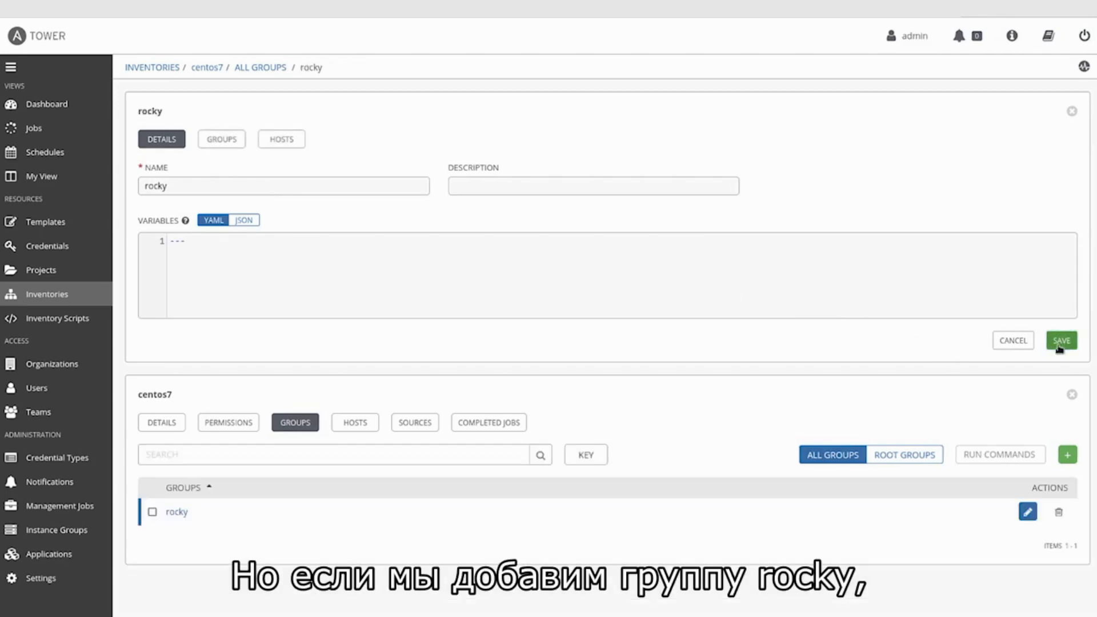
Step: Add the existing host centos7.example.com to the rocky group
left_click(282, 141)
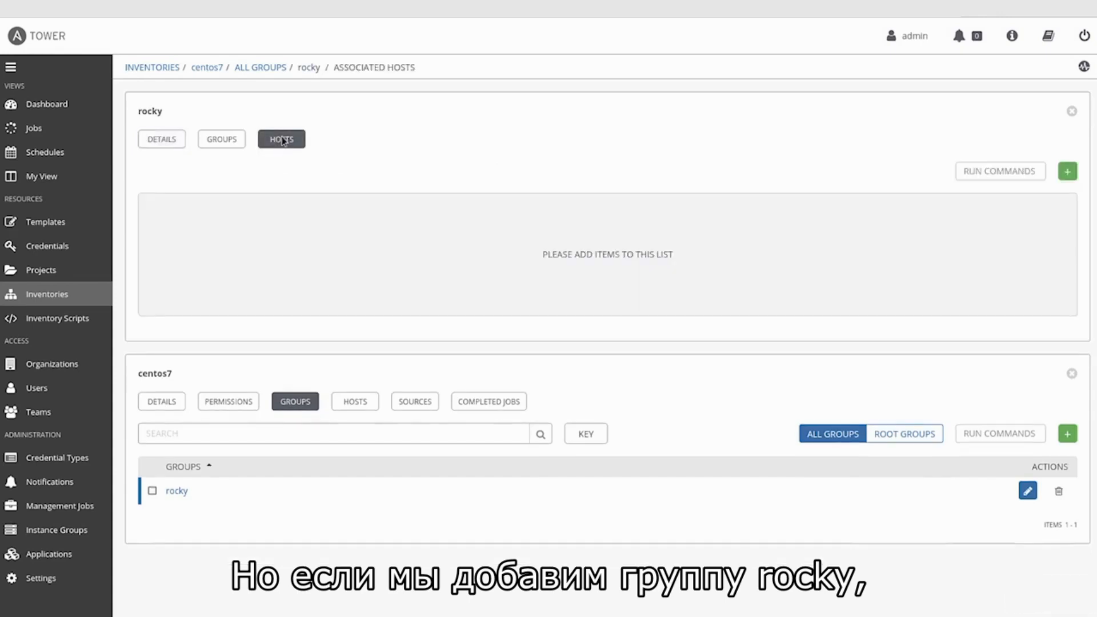
left_click(1066, 173)
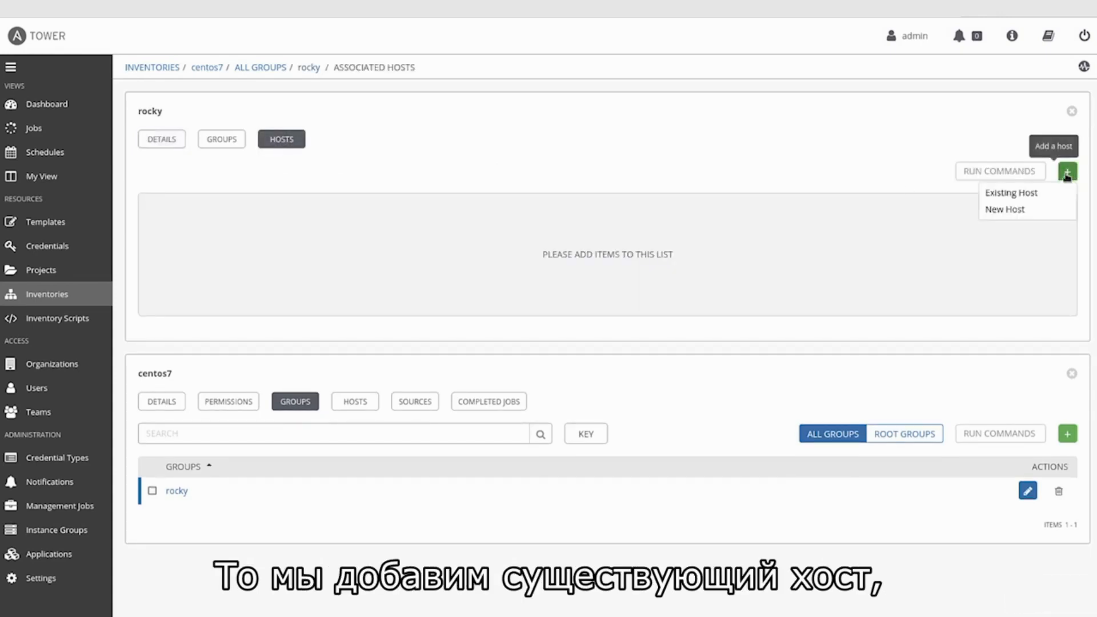
left_click(1010, 193)
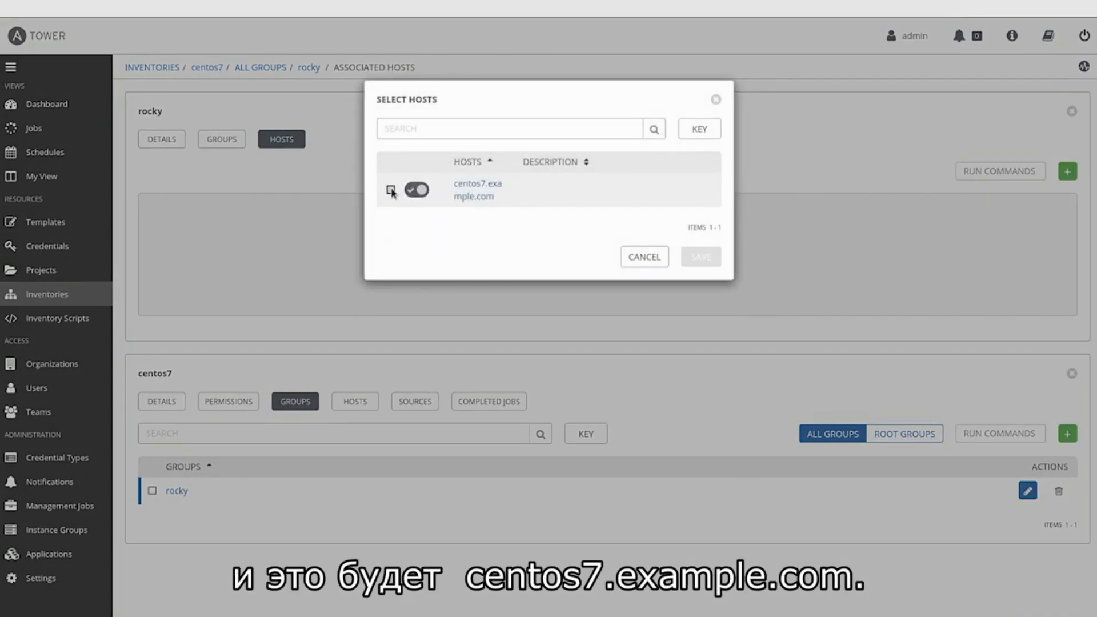
left_click(390, 190)
left_click(702, 303)
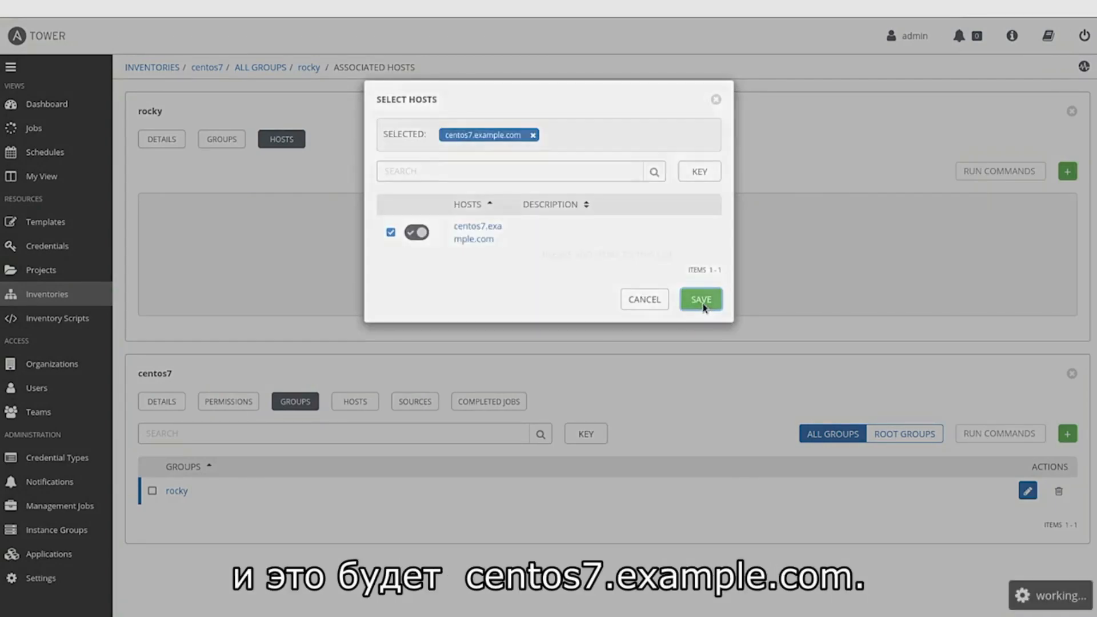
left_click(40, 225)
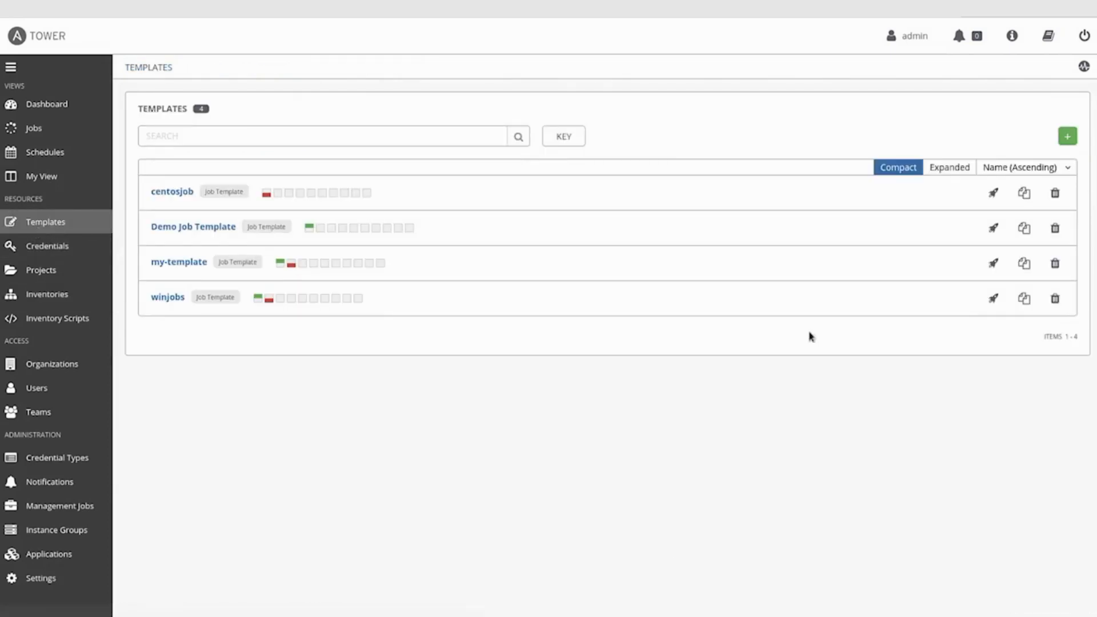
Step: Relaunch the centosjob template from the Templates list as job 27
left_click(994, 193)
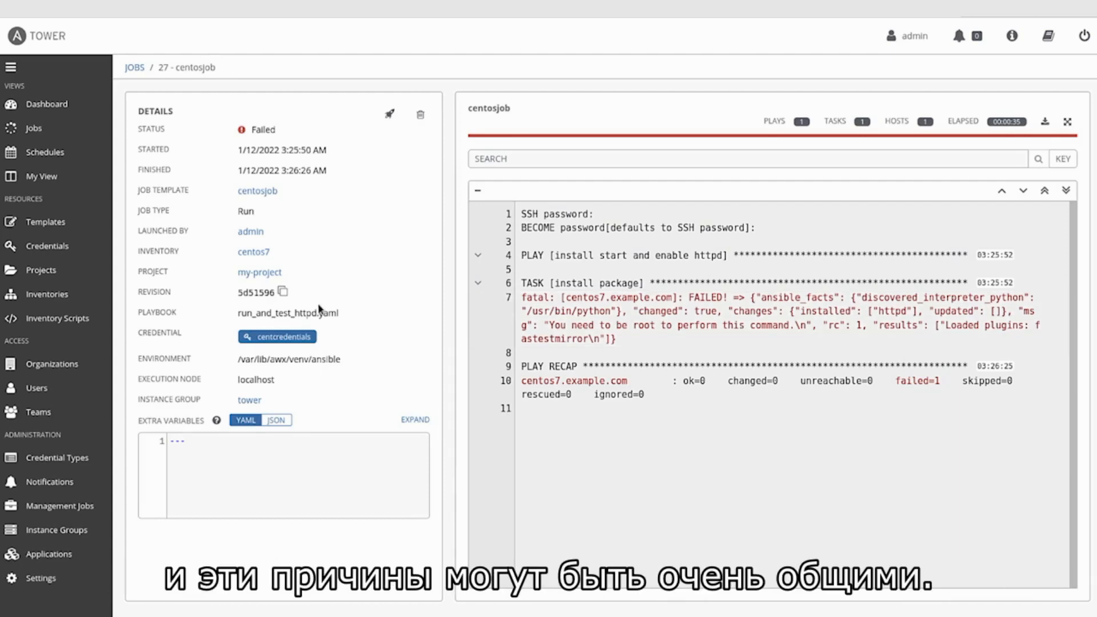
Step: Check that centcredentials escalates privileges with sudo as root, then return to Templates
left_click(55, 250)
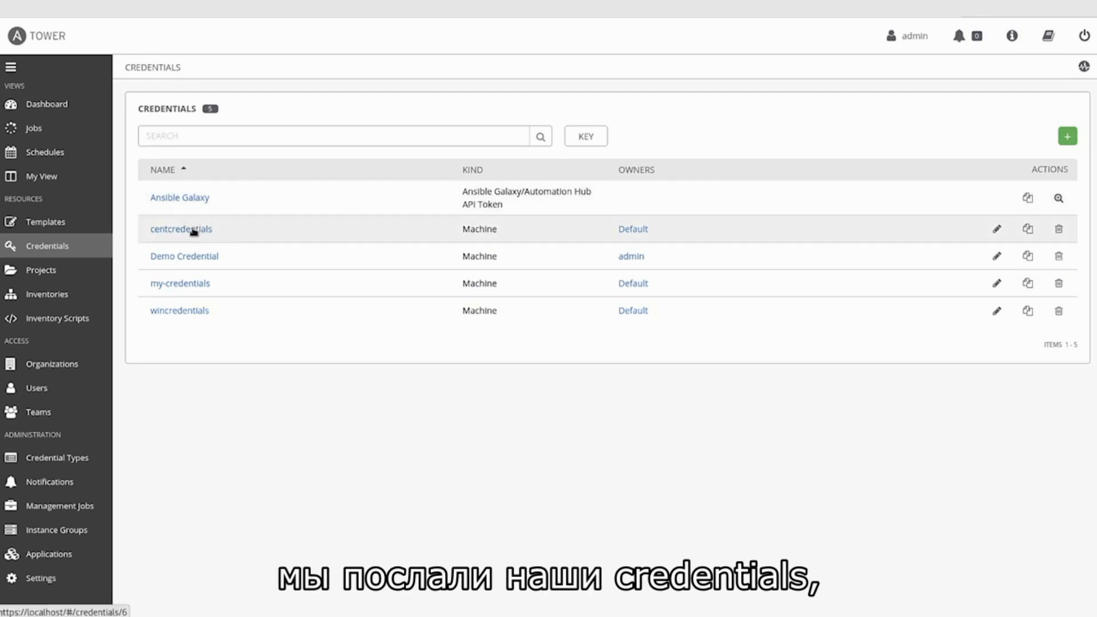
left_click(997, 230)
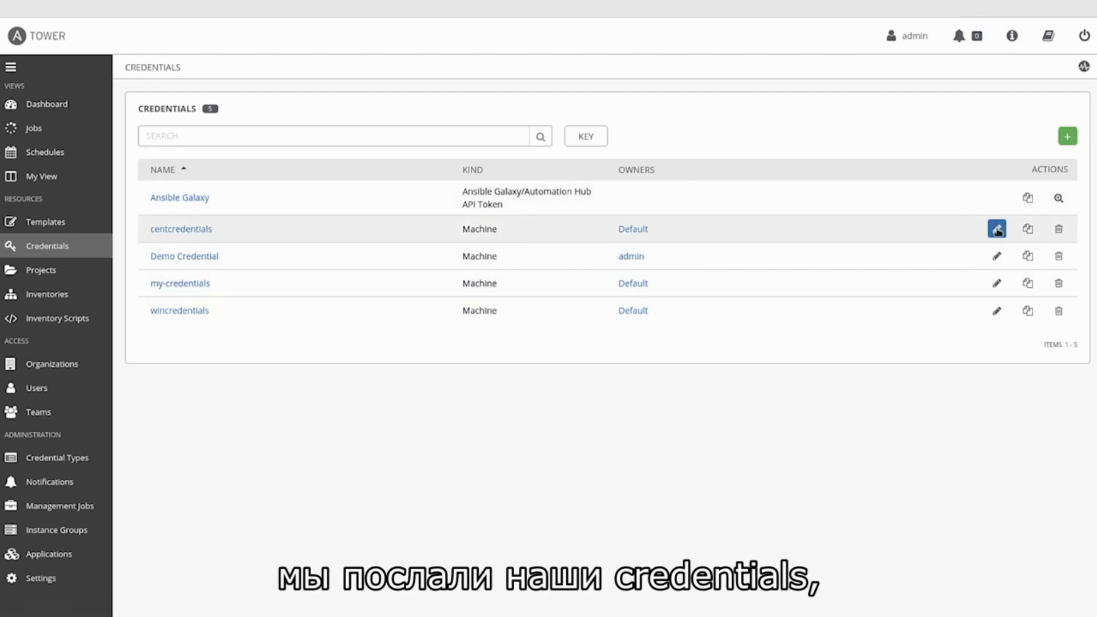
scroll(895, 297, "down", 2)
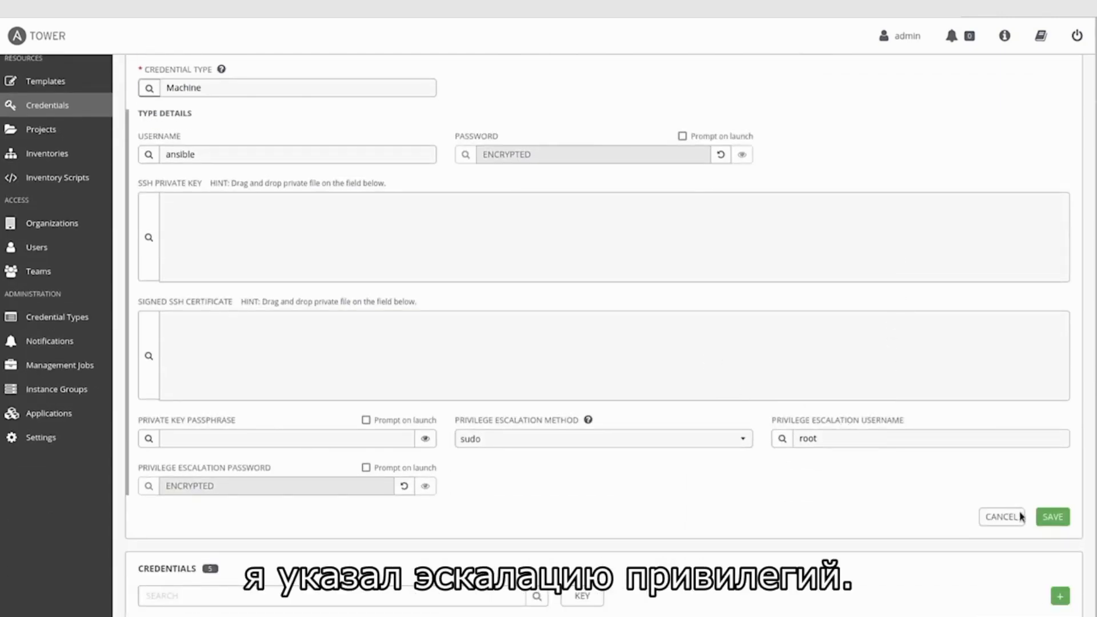
scroll(617, 379, "up", 2)
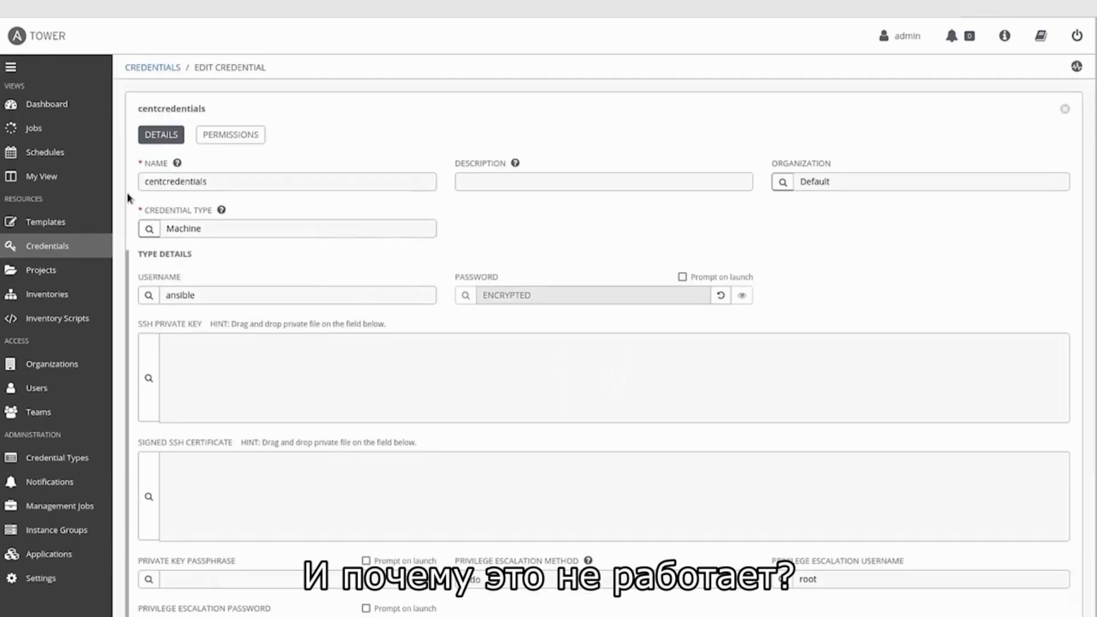
left_click(43, 224)
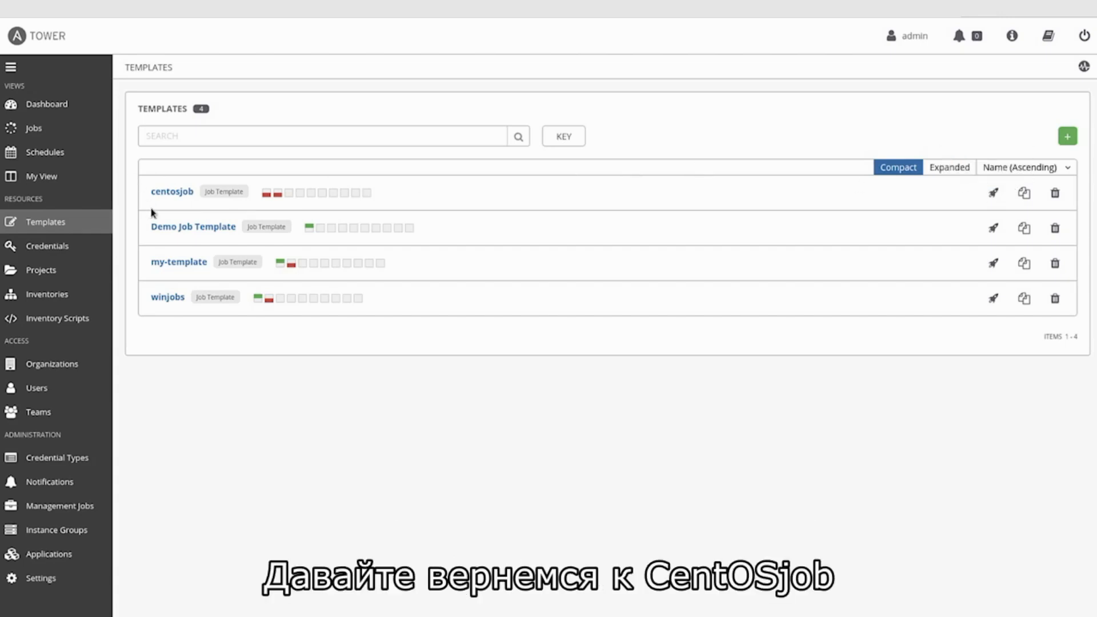
Step: Turn on Enable Privilege Escalation for centosjob, save, and launch it as job 28
left_click(170, 194)
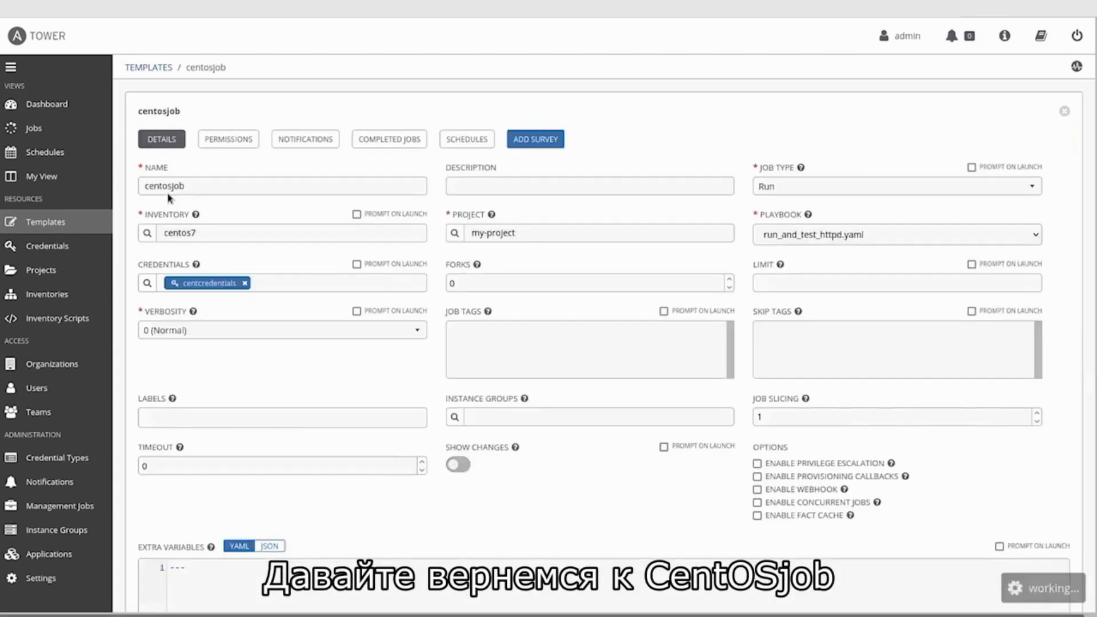
left_click(757, 423)
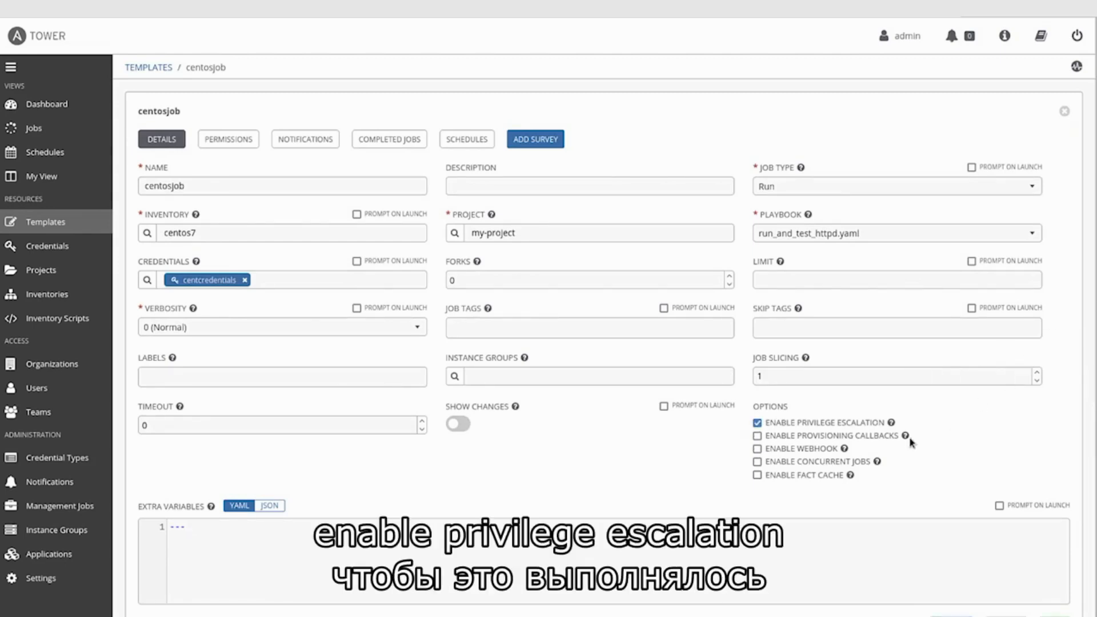
scroll(911, 442, "down", 5)
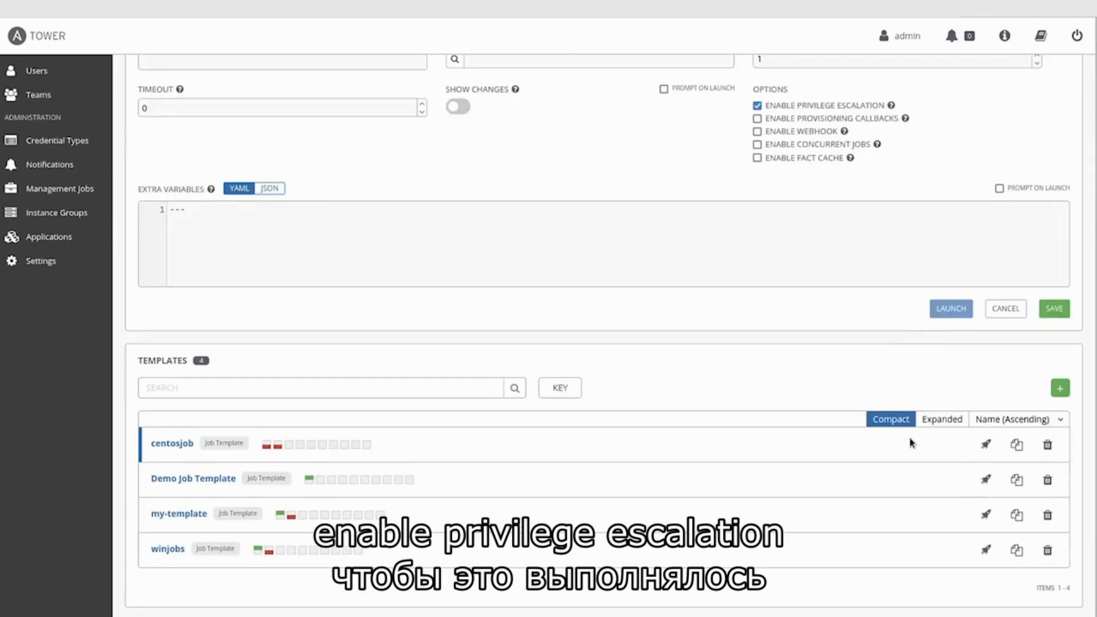
left_click(1055, 316)
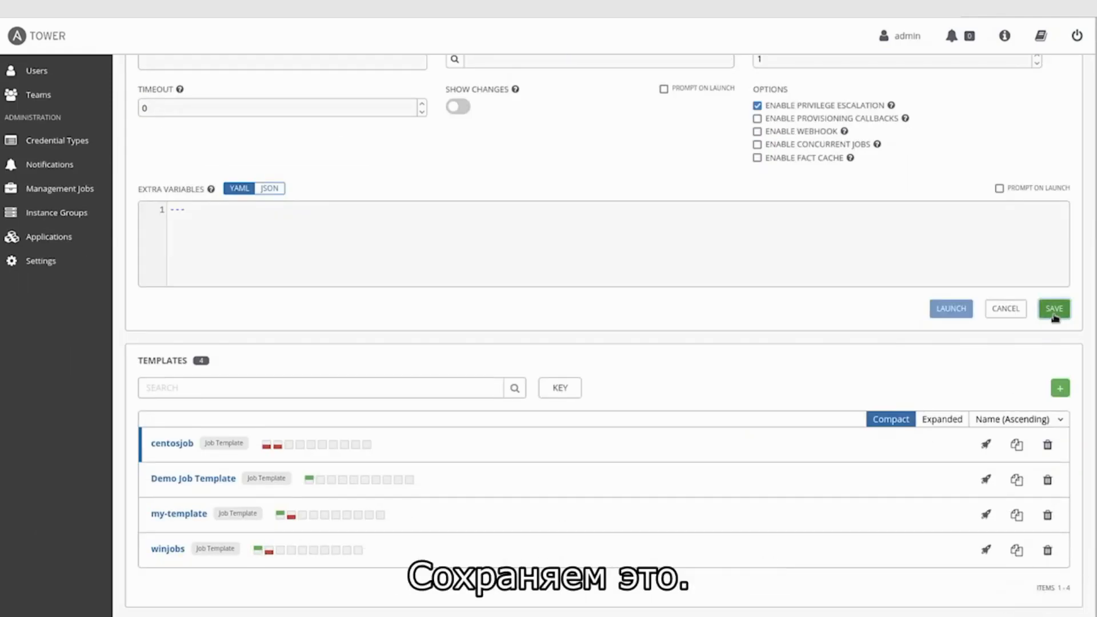
scroll(905, 517, "down", 1)
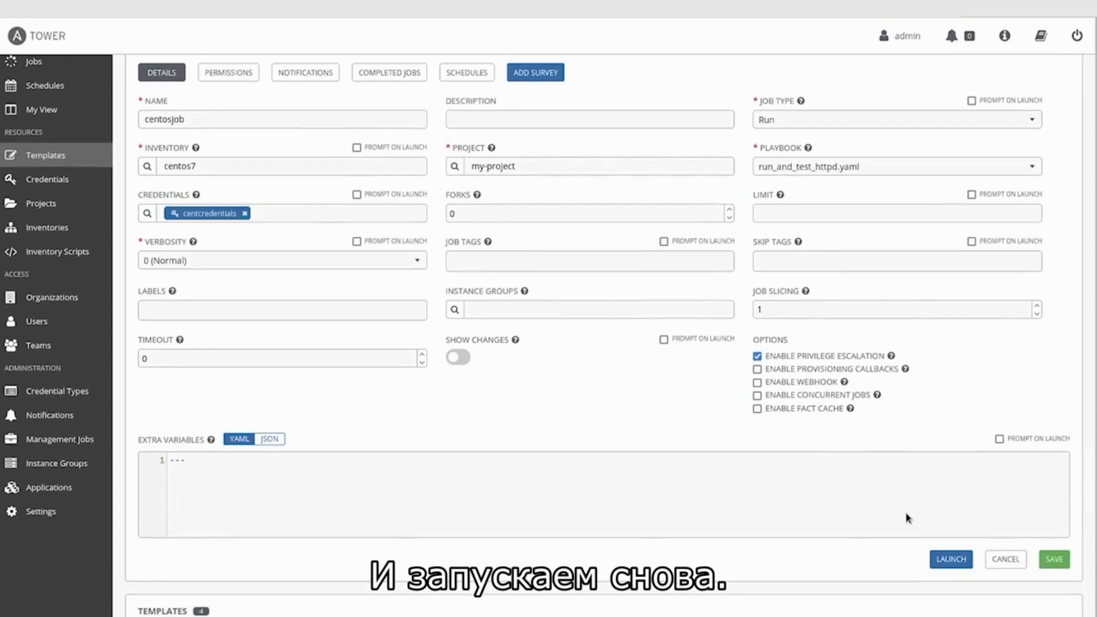
left_click(953, 558)
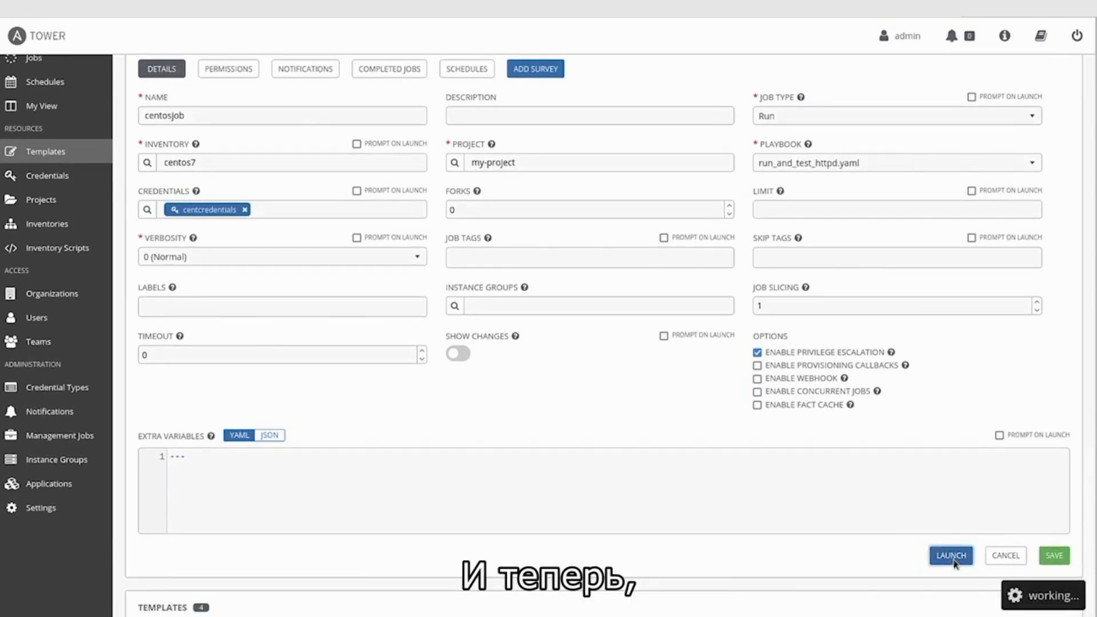